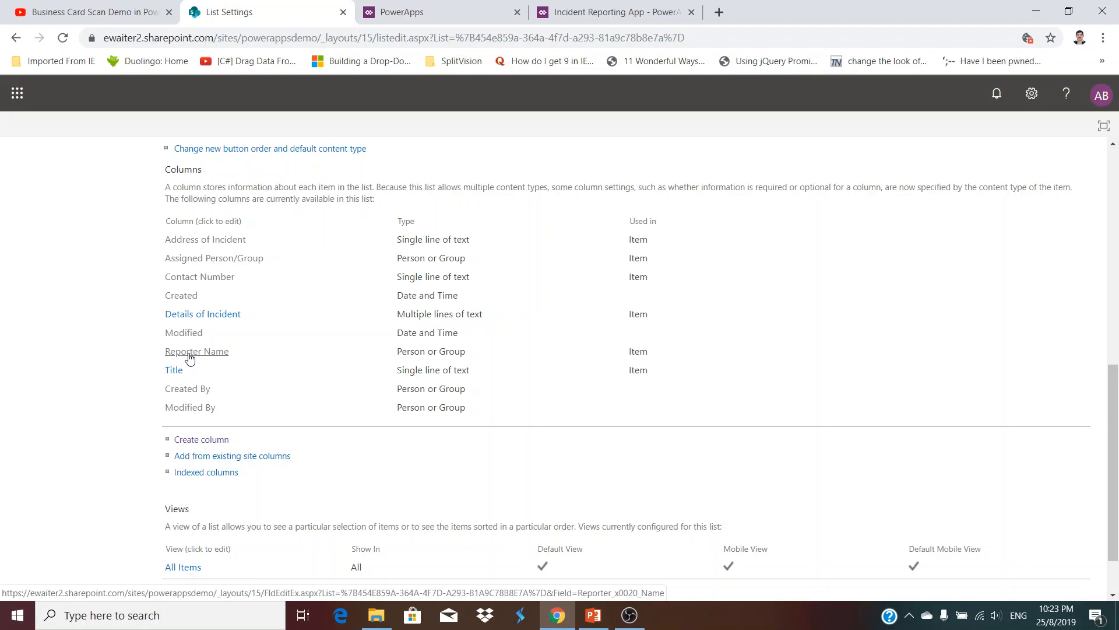
Review the Assigned Person/Group column's settings and return to the list settings
left_click(228, 263)
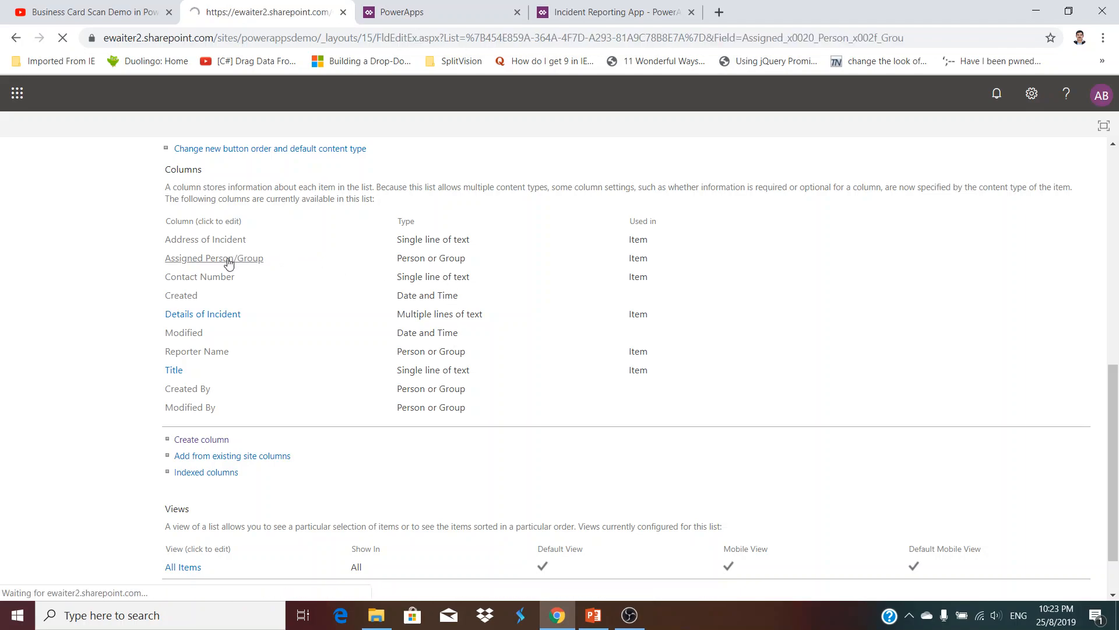
scroll(288, 367, "down", 4)
scroll(301, 367, "up", 1)
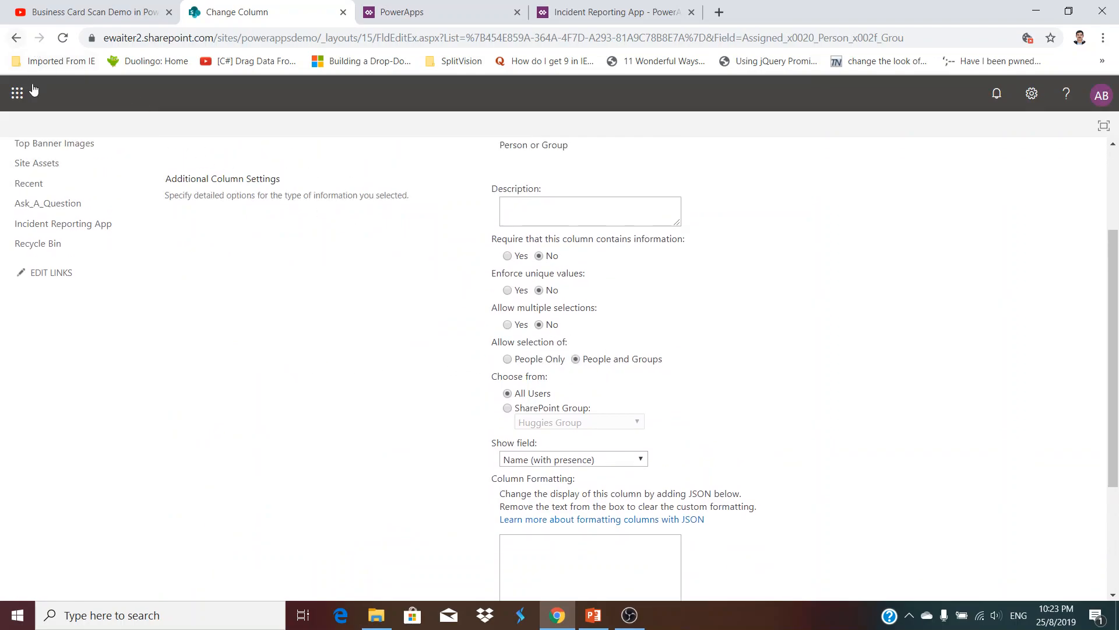
scroll(292, 244, "up", 3)
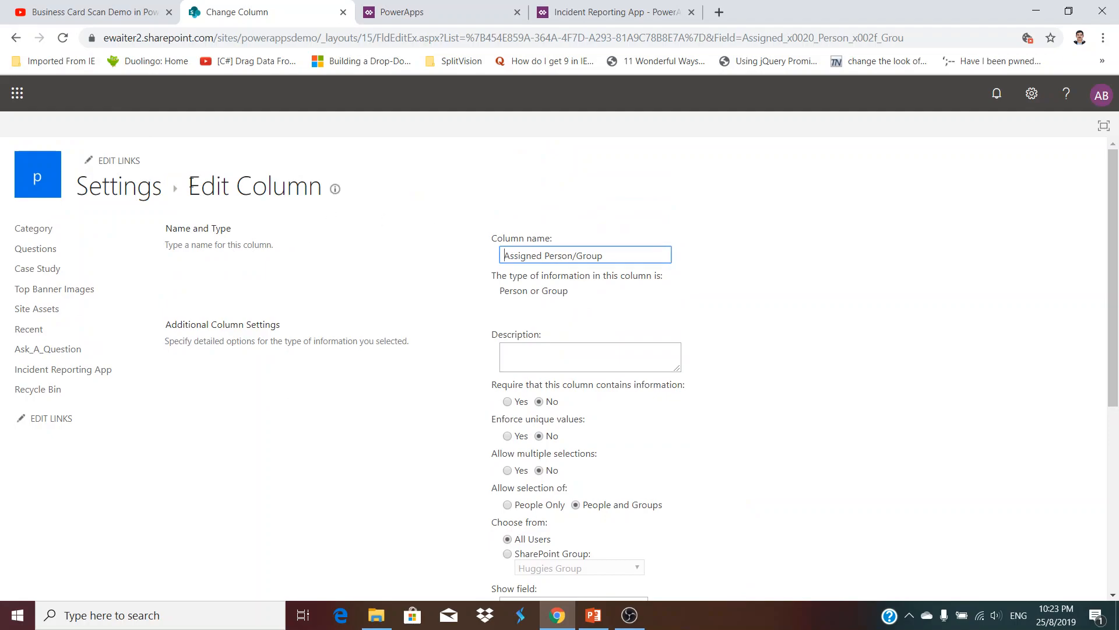
left_click(16, 37)
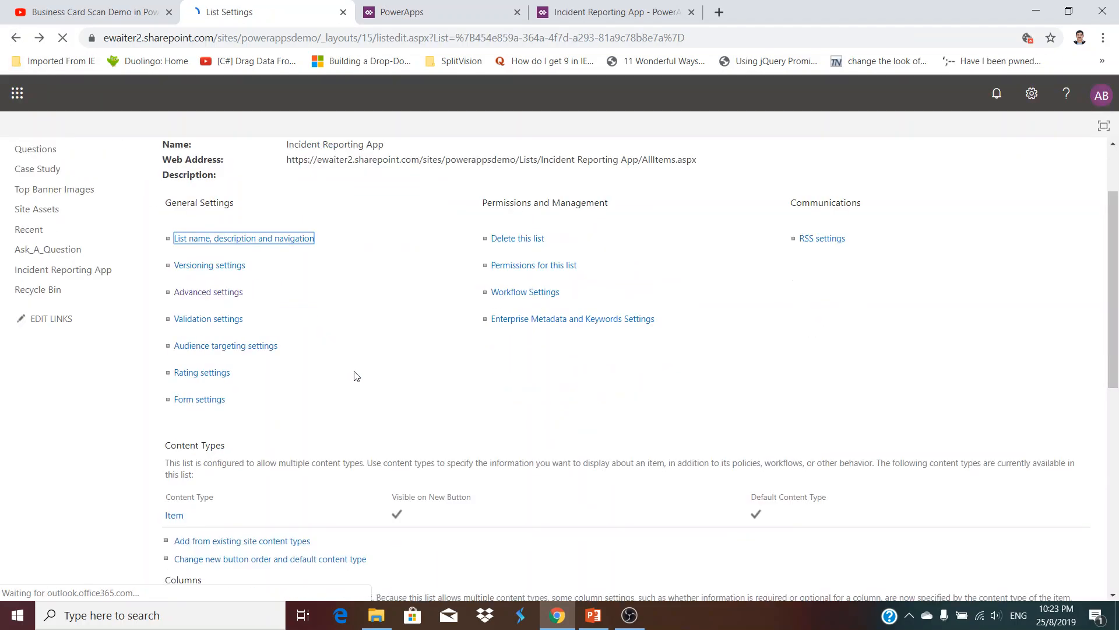
Review the Reporter Name column's settings and go back to the list settings
scroll(356, 375, "down", 7)
left_click(188, 350)
scroll(530, 315, "down", 3)
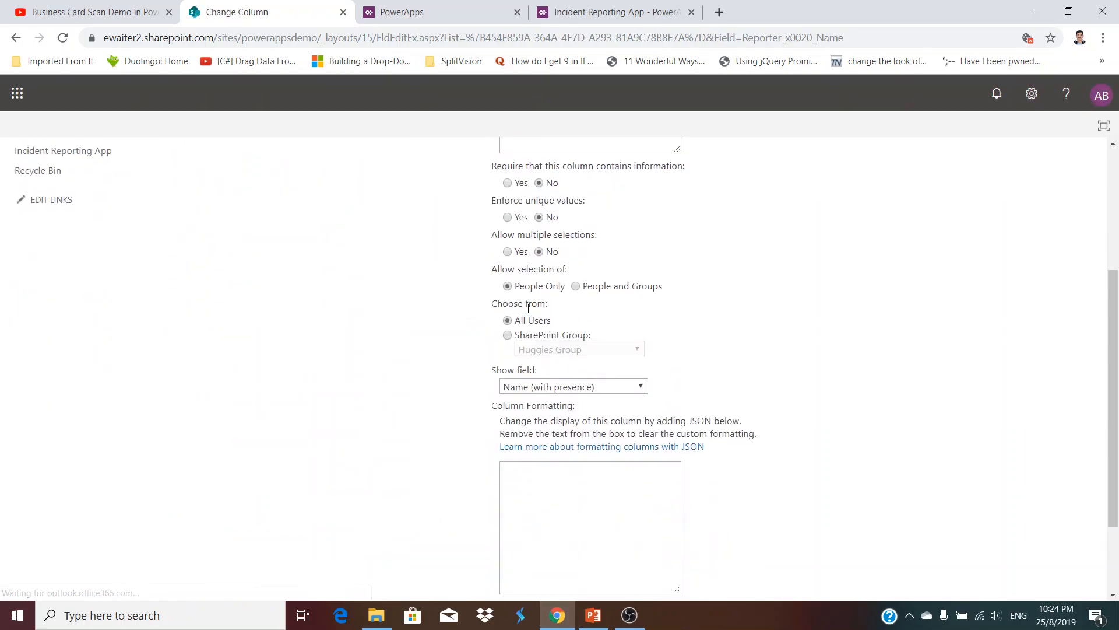
scroll(528, 293, "up", 3)
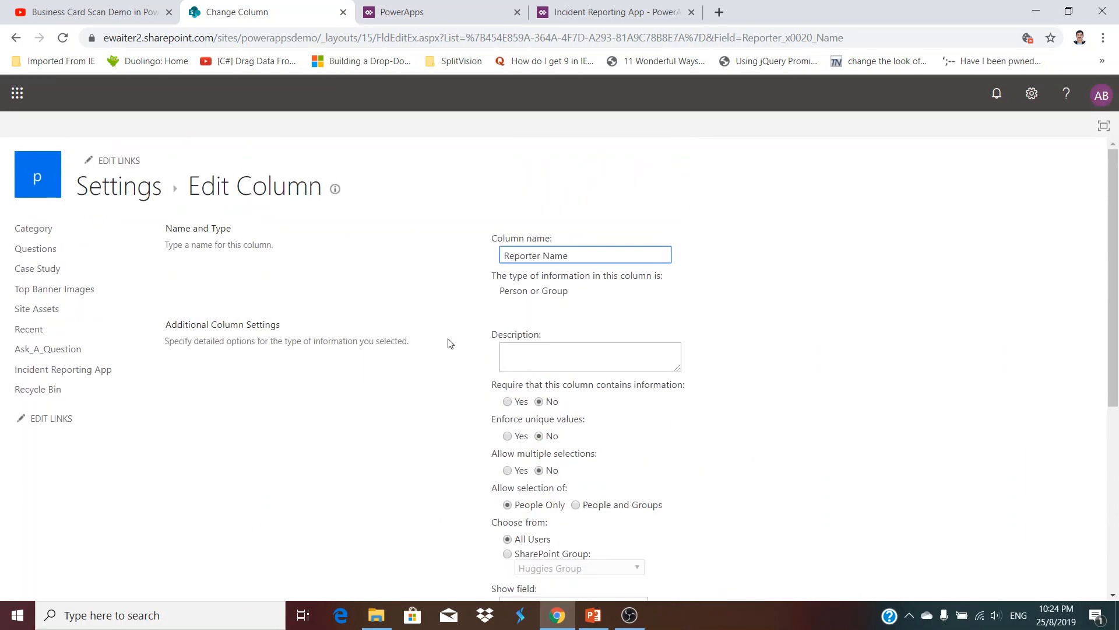
left_click(16, 37)
Open the Incident Reporting App list and switch to the Incident Reporting App in PowerApps Studio
scroll(369, 395, "down", 7)
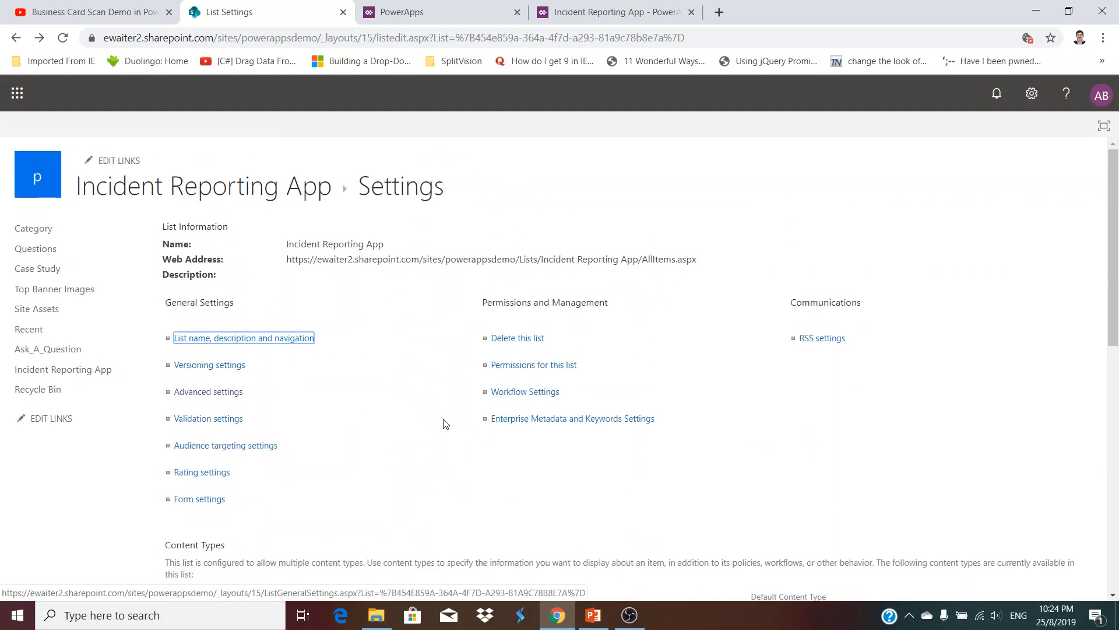
left_click(213, 198)
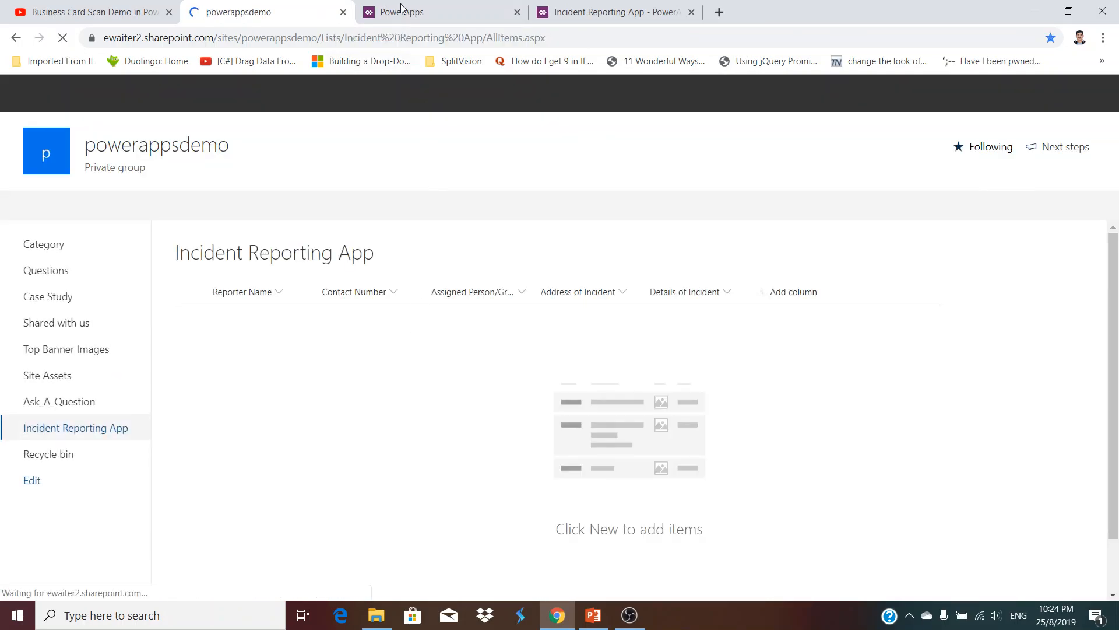
left_click(600, 12)
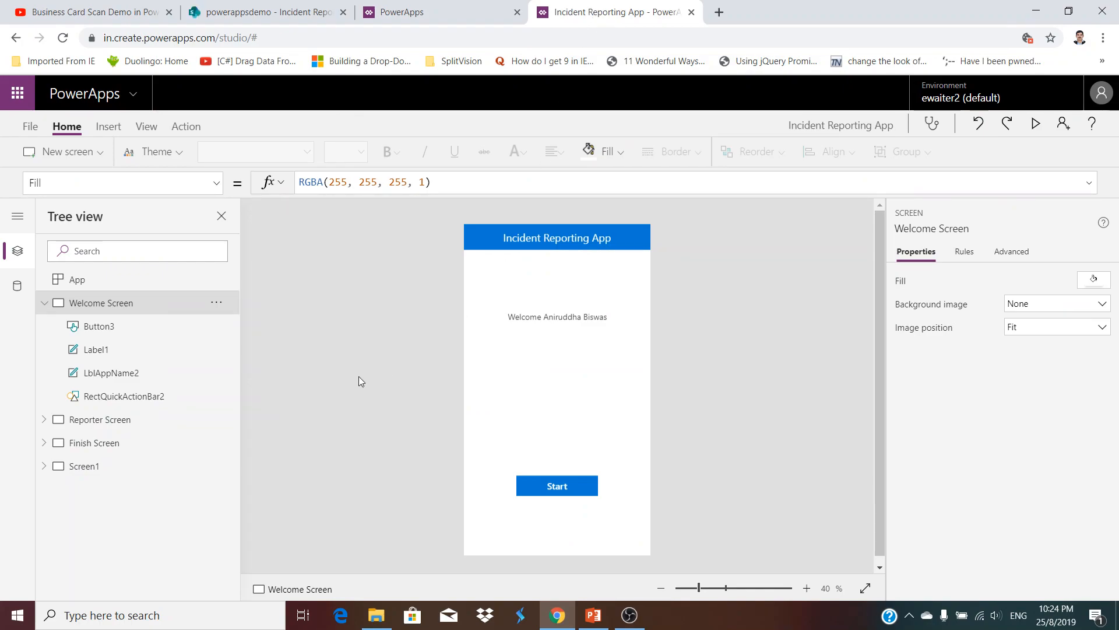
Look at the app creation options and open web.powerapps.com/home in a new browser tab
left_click(457, 7)
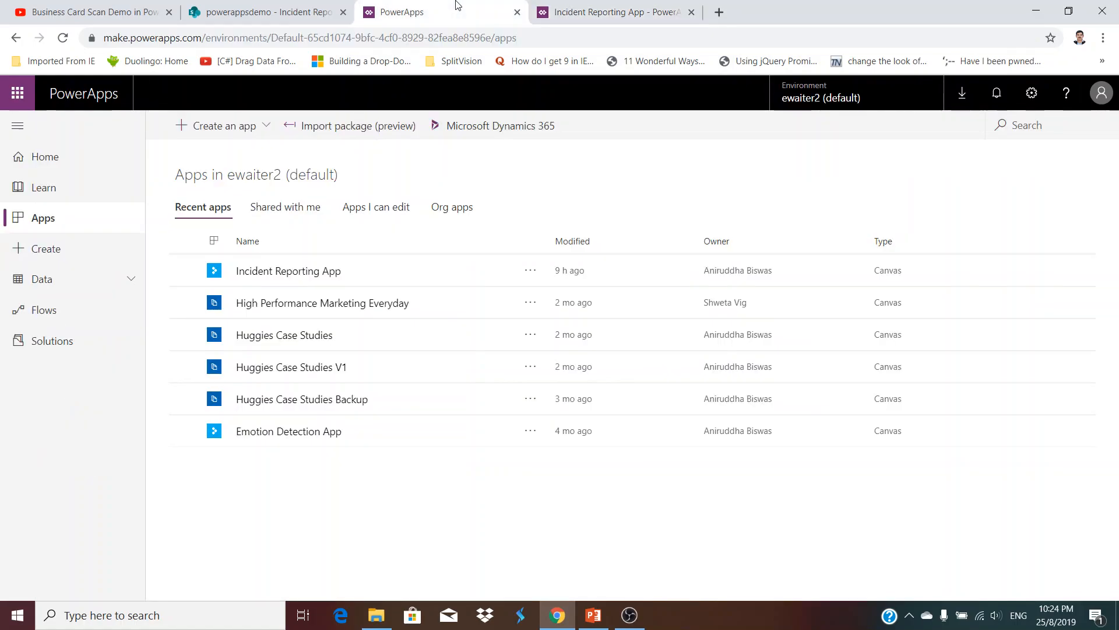
left_click(213, 128)
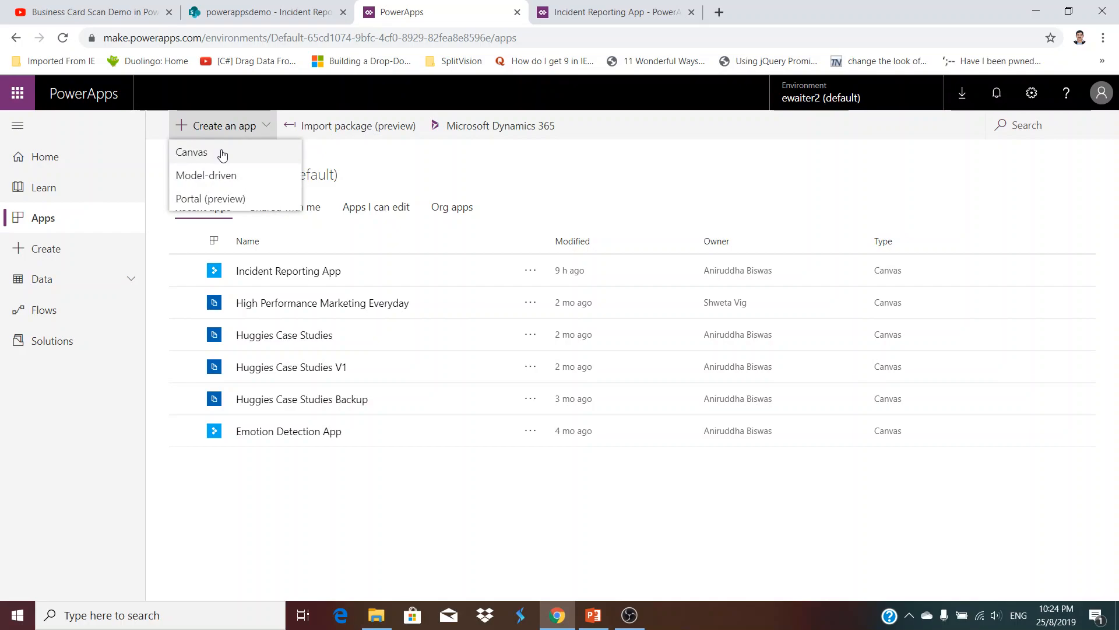
left_click(719, 12)
type("web")
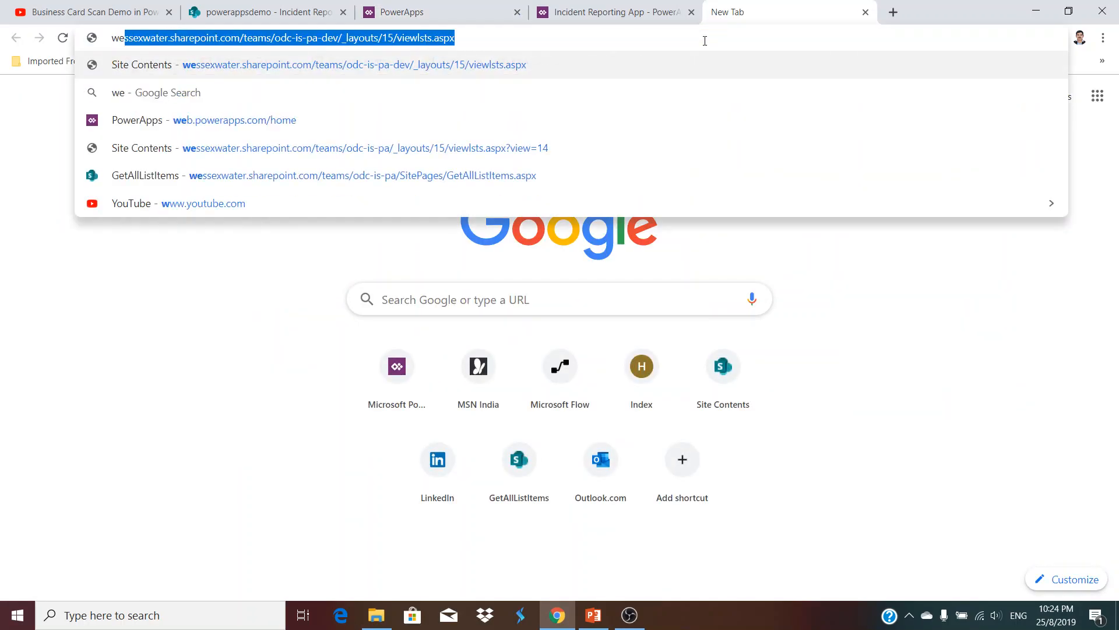
key("End")
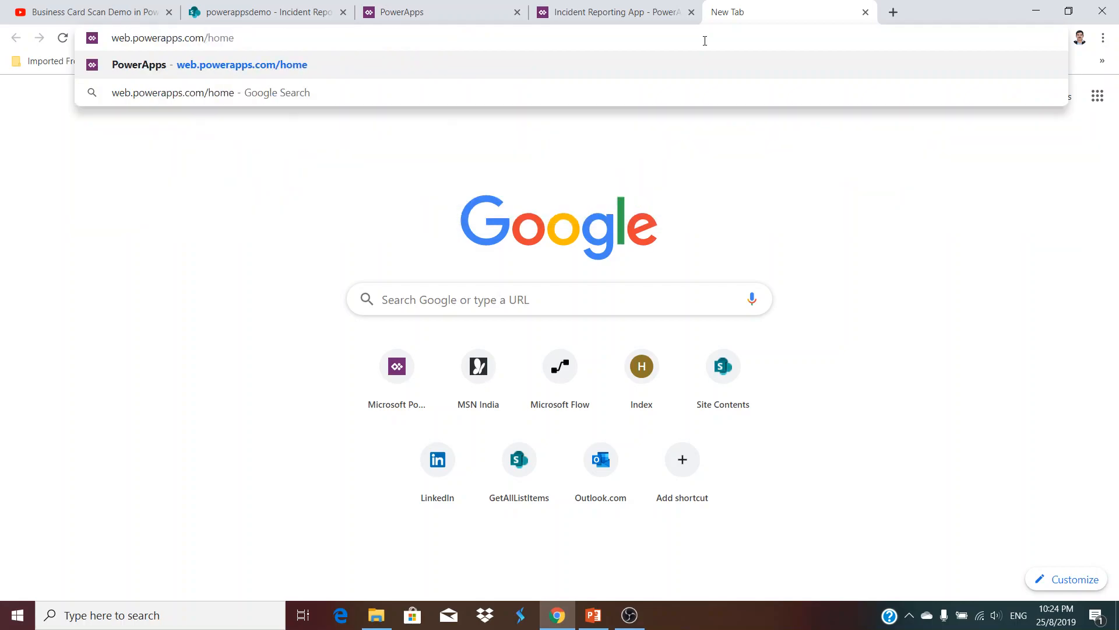
key("Return")
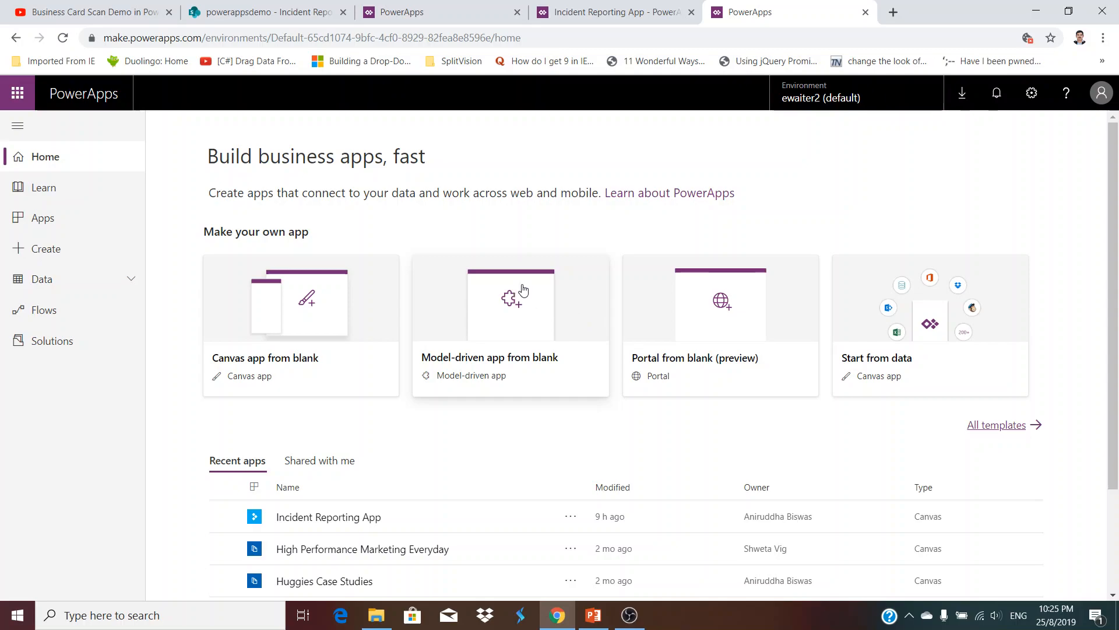
Create a blank canvas app with the phone layout from the list of apps
left_click(87, 218)
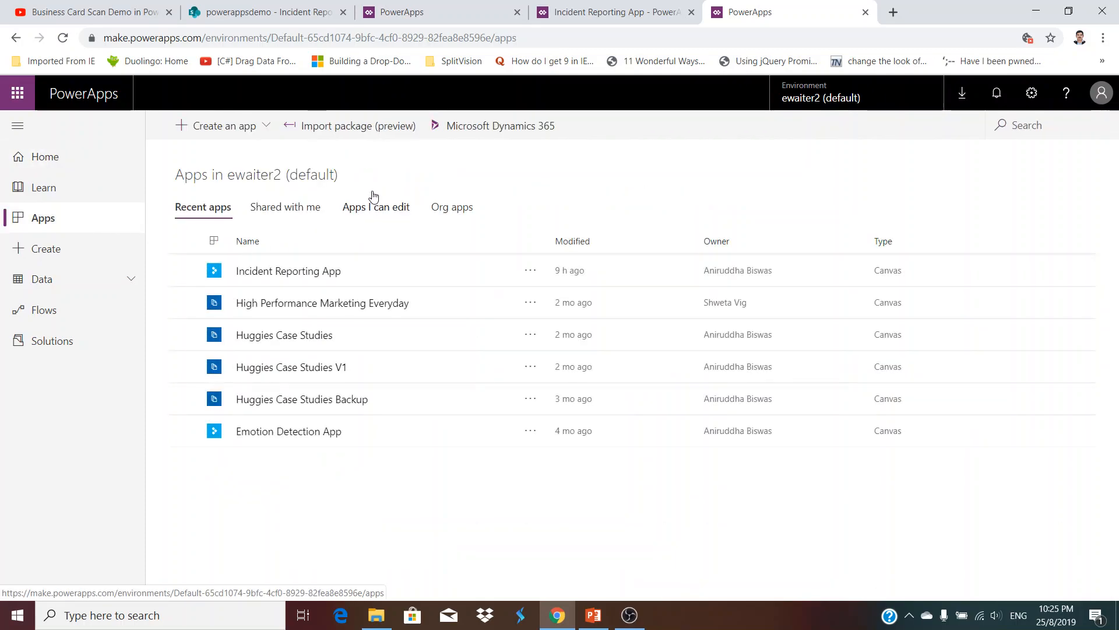
left_click(248, 126)
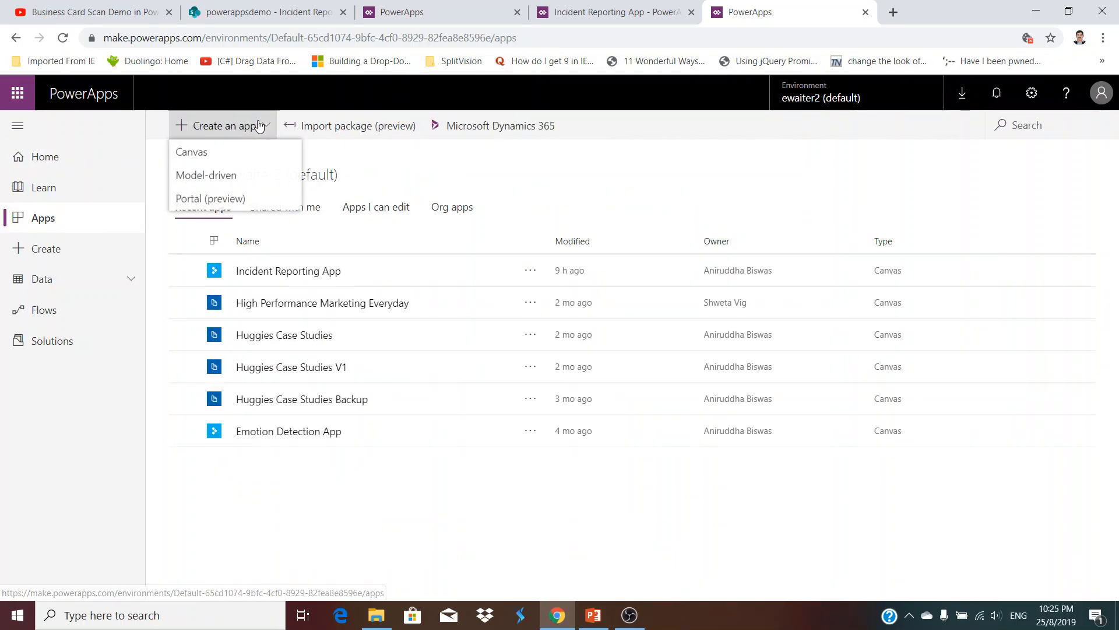
left_click(238, 154)
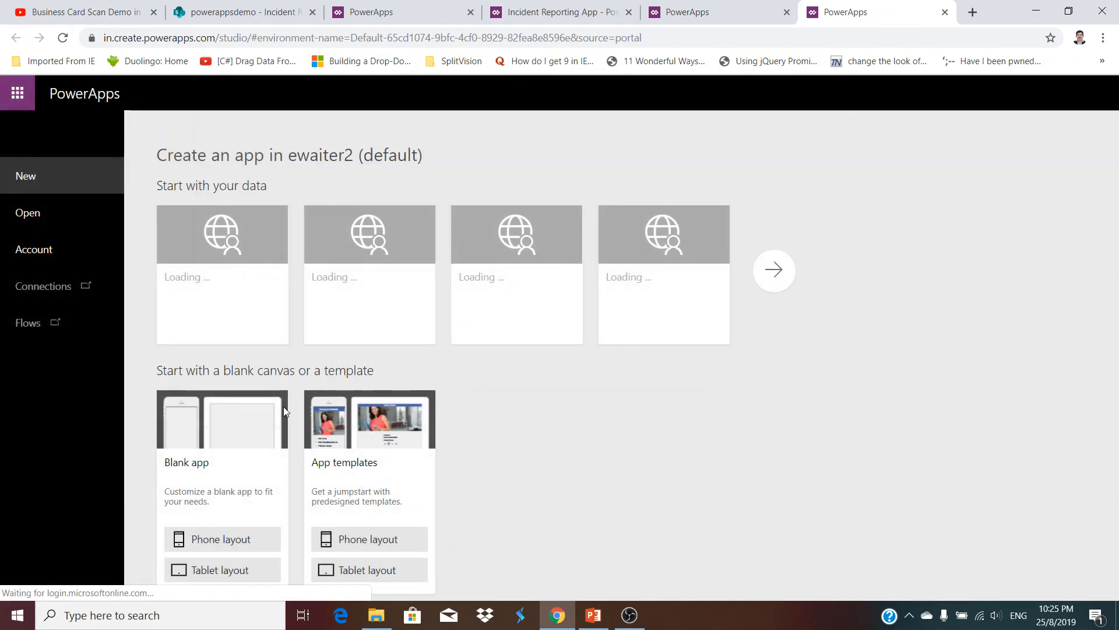
left_click(232, 540)
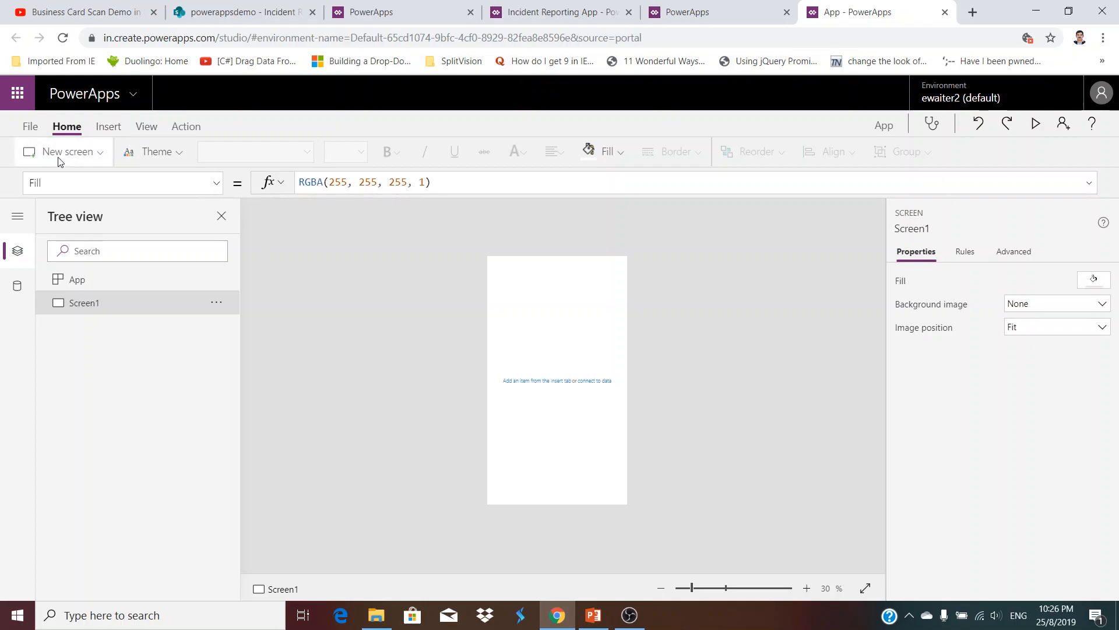
Look through the new screen templates, the themes and the controls that can be inserted in the blank app
left_click(101, 153)
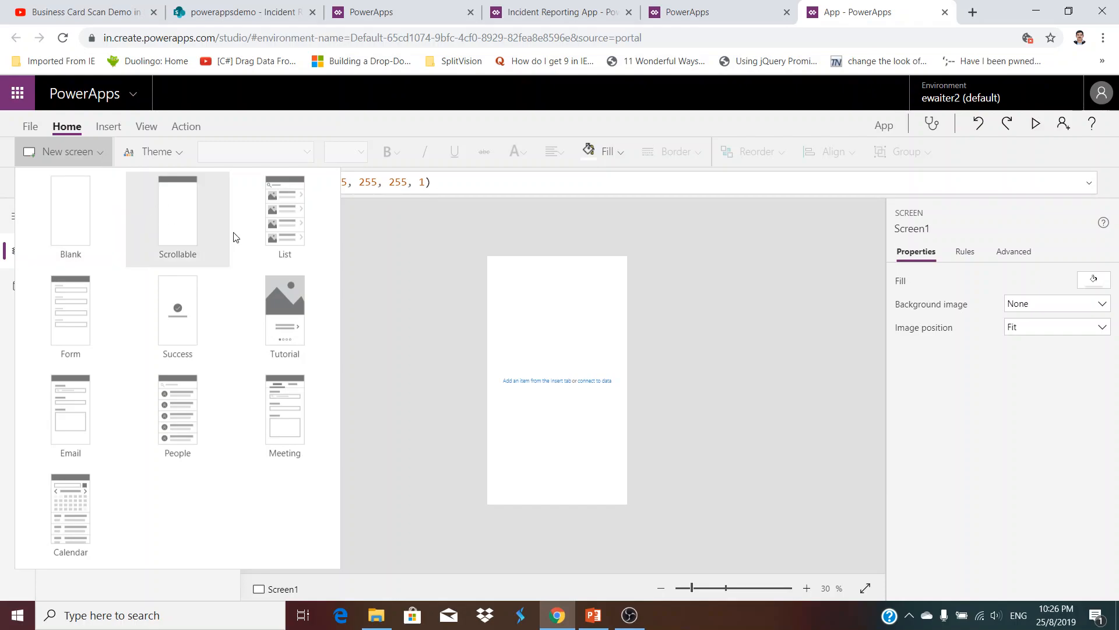
left_click(156, 153)
left_click(108, 127)
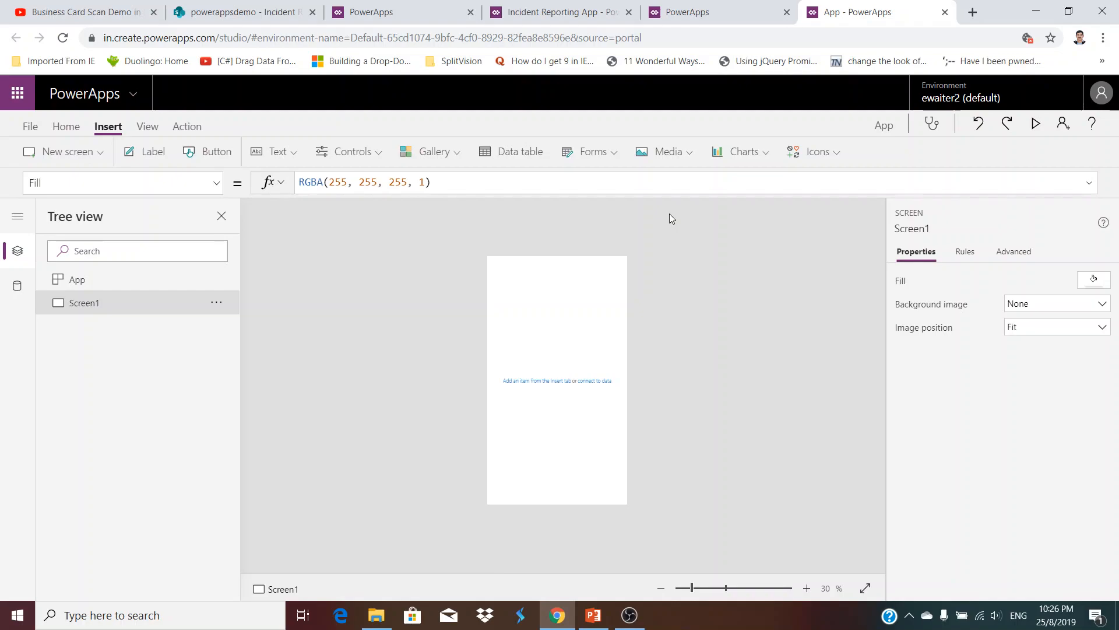
Preview the existing Incident Reporting App and start a new incident report from its welcome screen
left_click(562, 12)
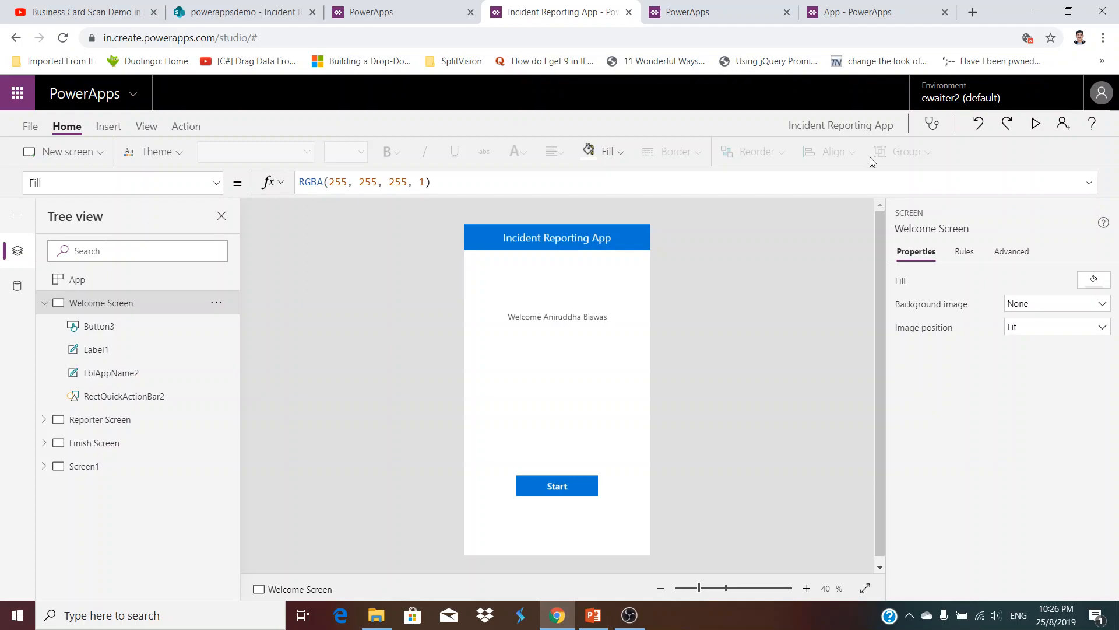
left_click(1036, 123)
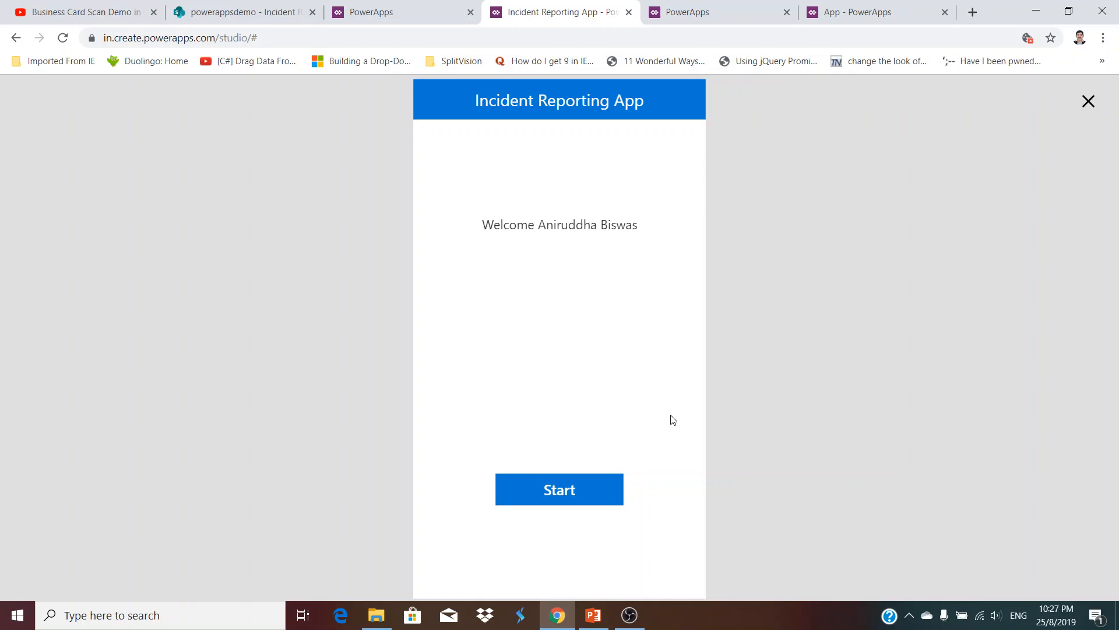
left_click(556, 491)
scroll(675, 408, "down", 2)
scroll(675, 411, "up", 3)
Pick the reporter's name by searching for it and fill in the reporter's contact number
left_click(678, 158)
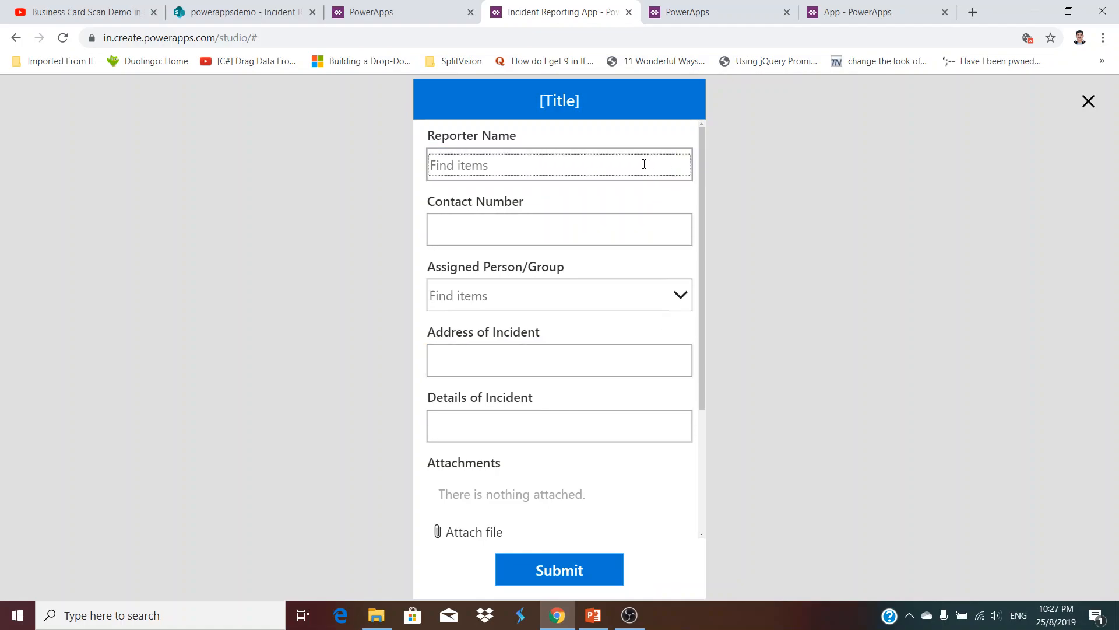
type("ani")
left_click(582, 209)
left_click(557, 228)
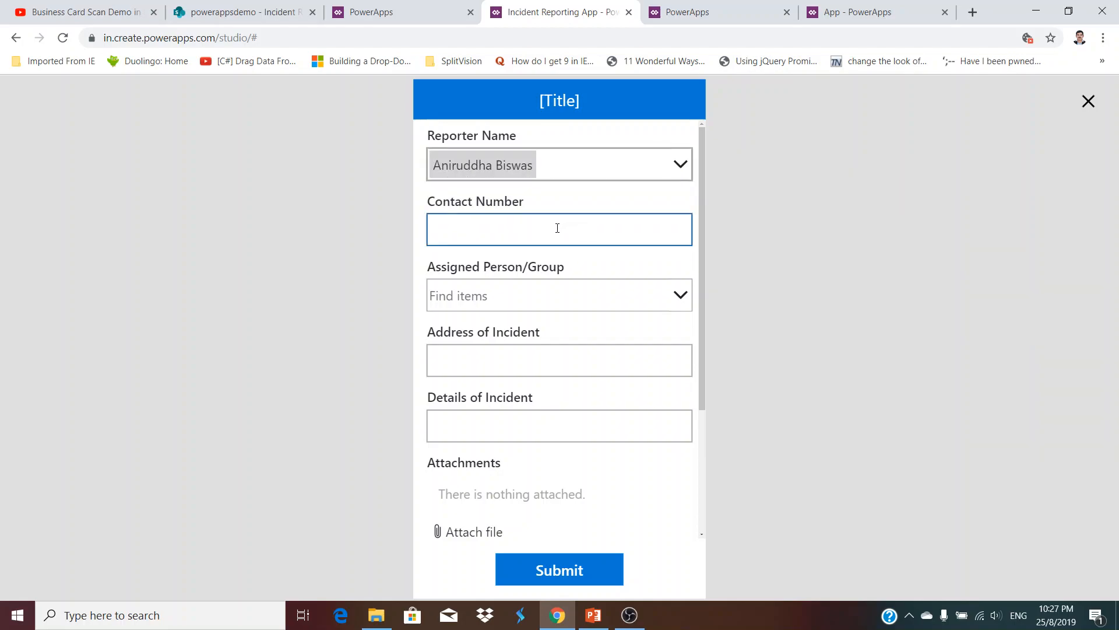
type("234234234")
Search the Assigned Person/Group choices for "hugg" and clear the search
left_click(554, 298)
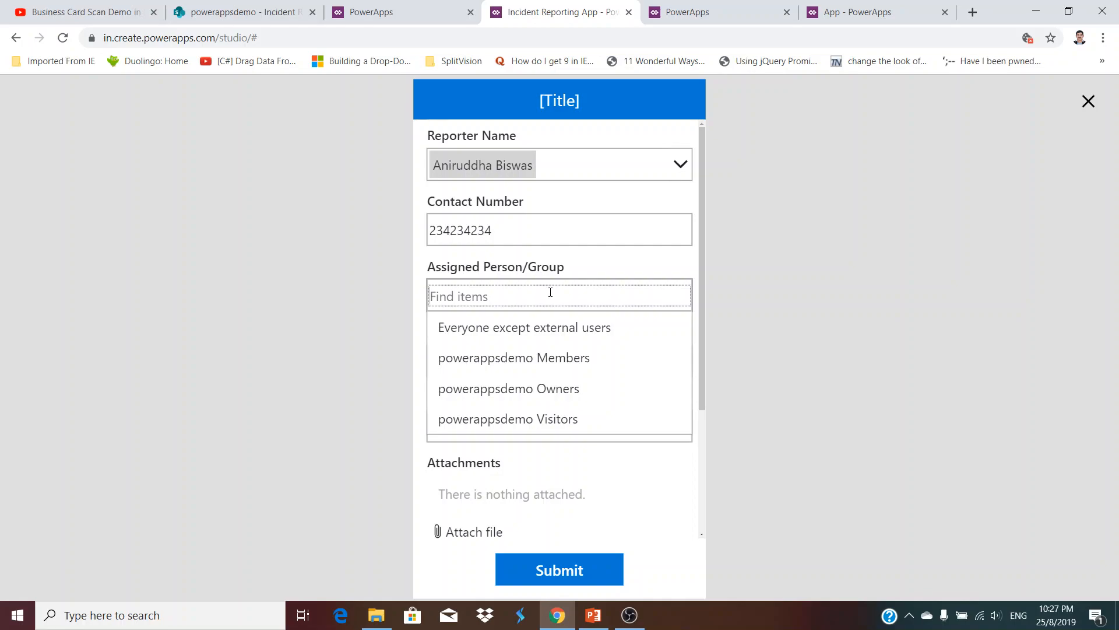
type("hugg")
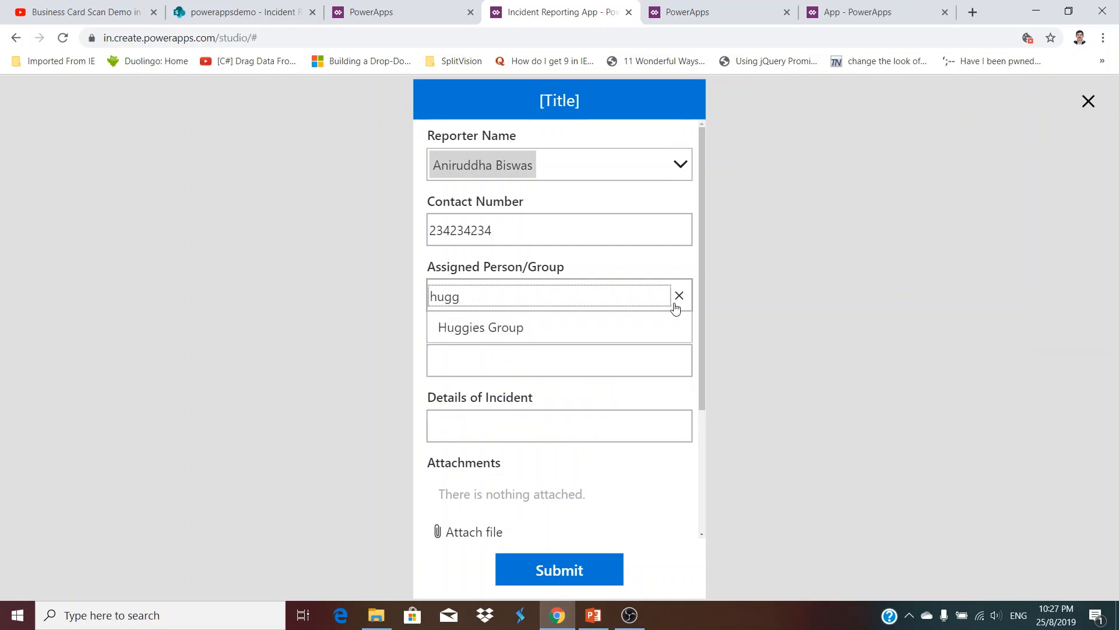
left_click(684, 297)
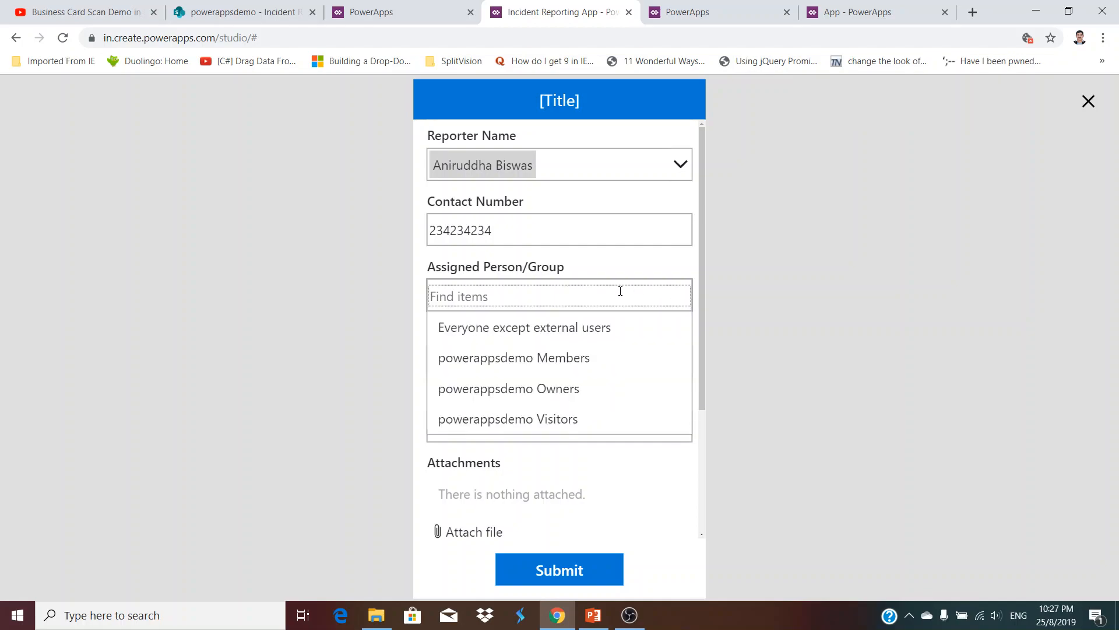
Assign the incident to a person found by name and fill in the address of the incident
type("gopal")
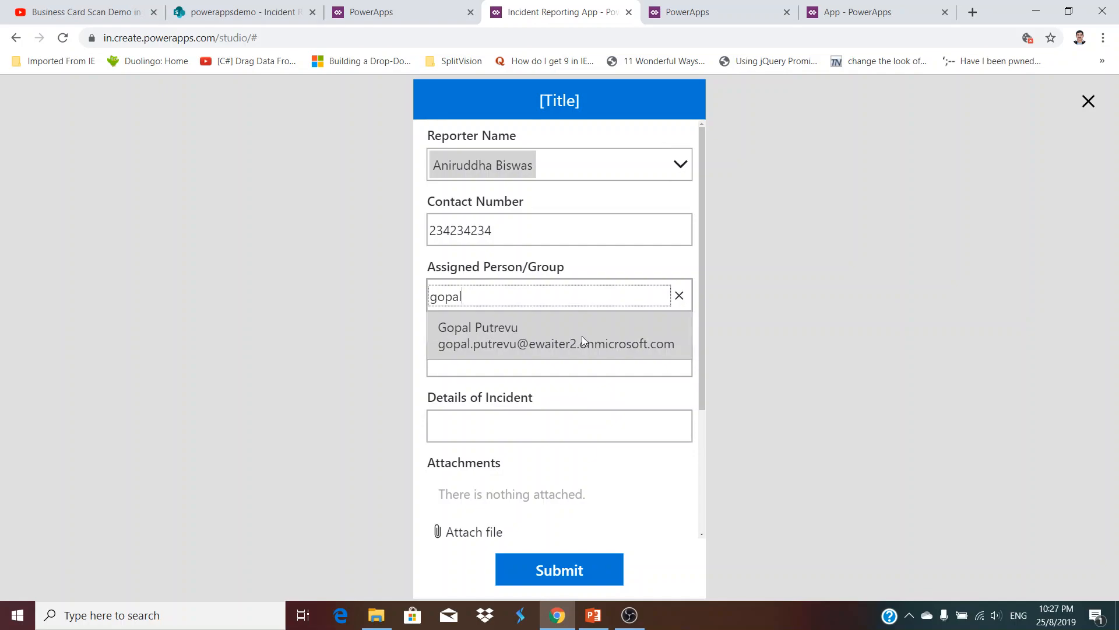
left_click(582, 336)
left_click(570, 362)
left_click(559, 394)
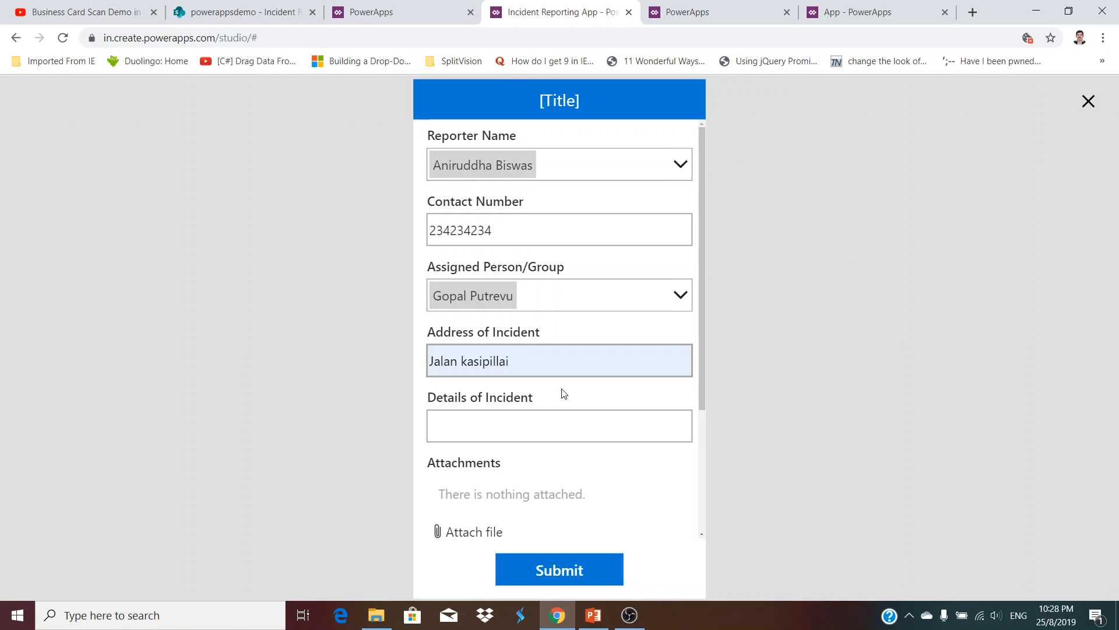
Enter "sdfsdfdsf sddsfdsfdsf sdfdsfdsfsfsfsd sdfdsfds" as the details of the incident
left_click(556, 429)
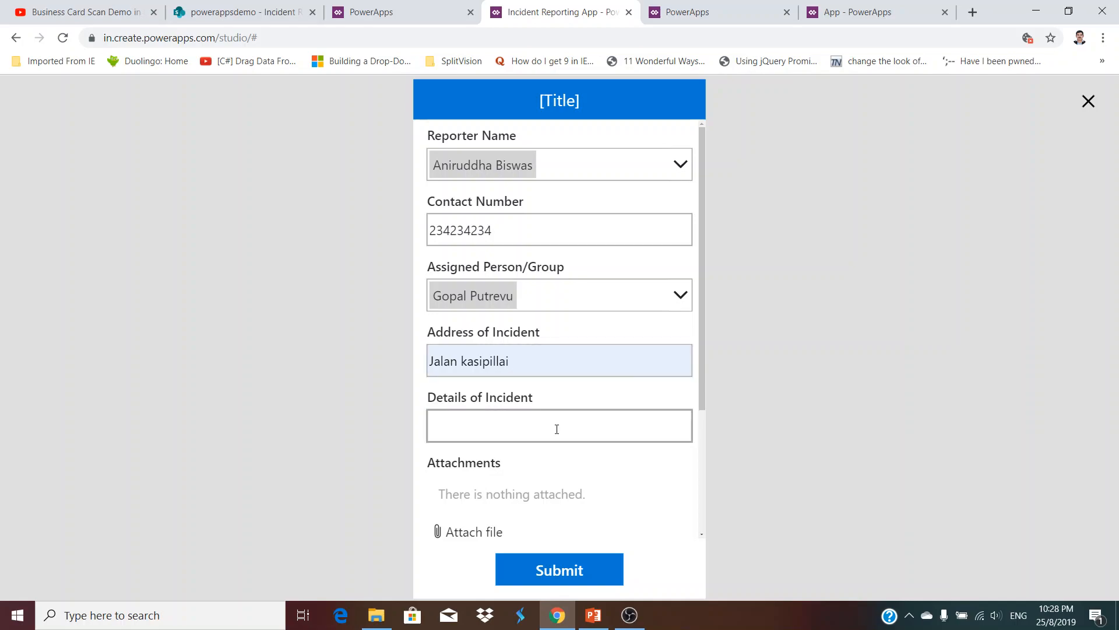
type("sdfsdfdsf sddsfdsfdsf sdfdsf")
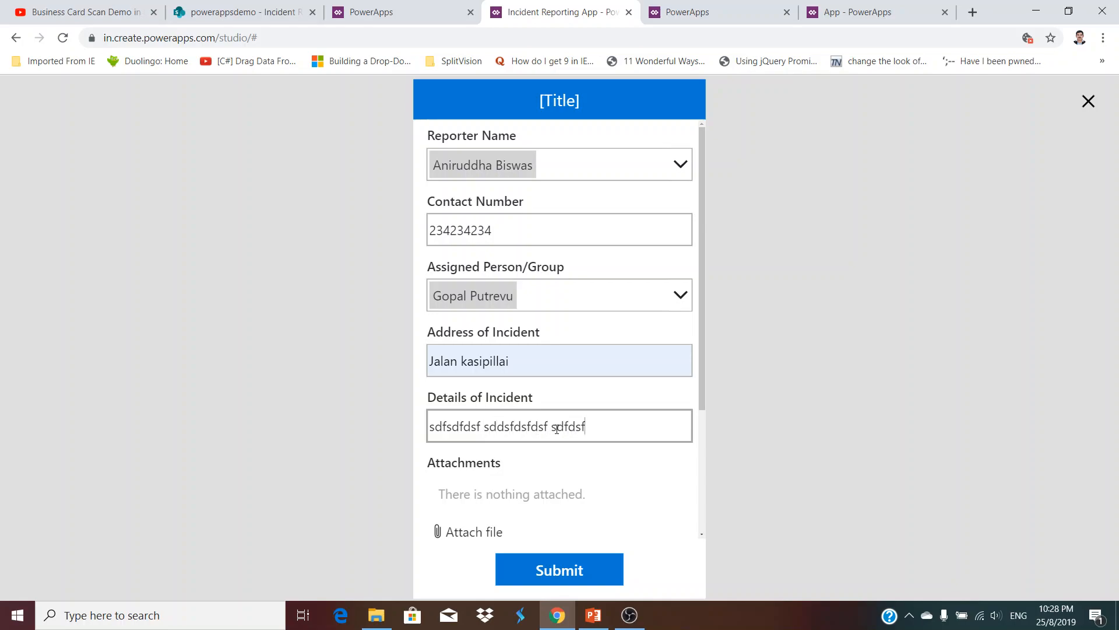
type("dsfsfsfsd sdfdsfds")
Attach SPACE.JPG and a second file to the incident report and submit it
scroll(554, 429, "down", 3)
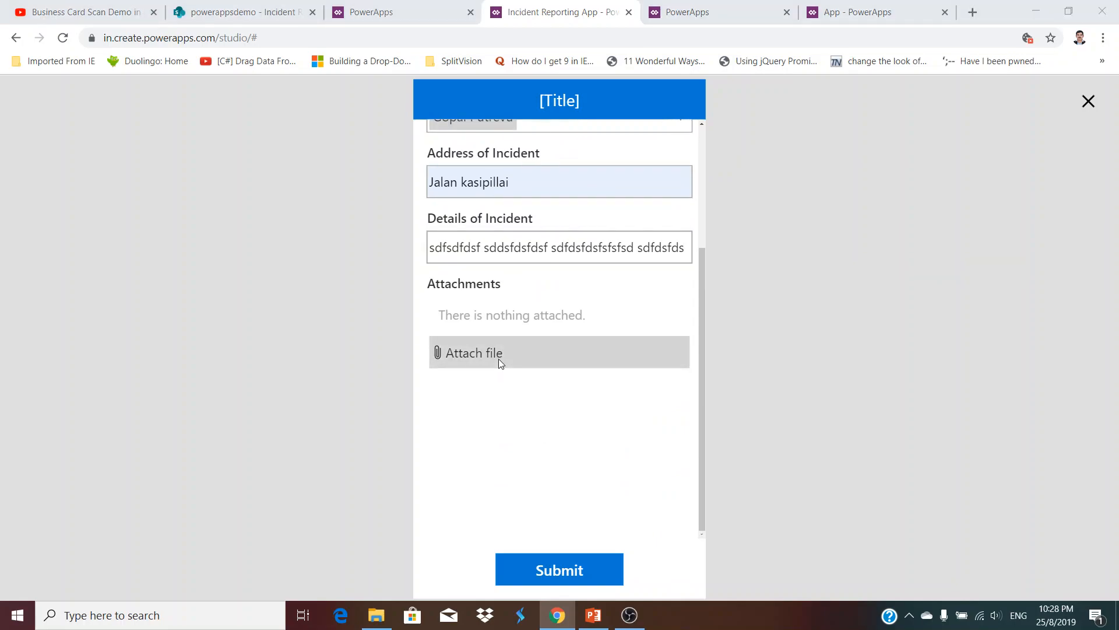
left_click(498, 359)
double_click(187, 216)
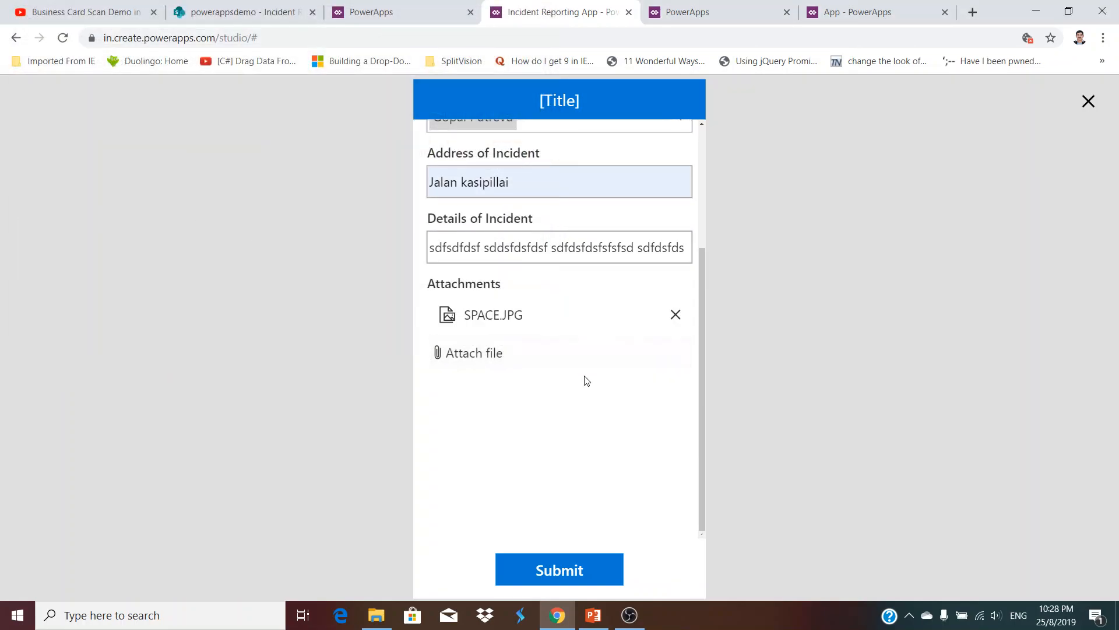
left_click(544, 356)
double_click(513, 133)
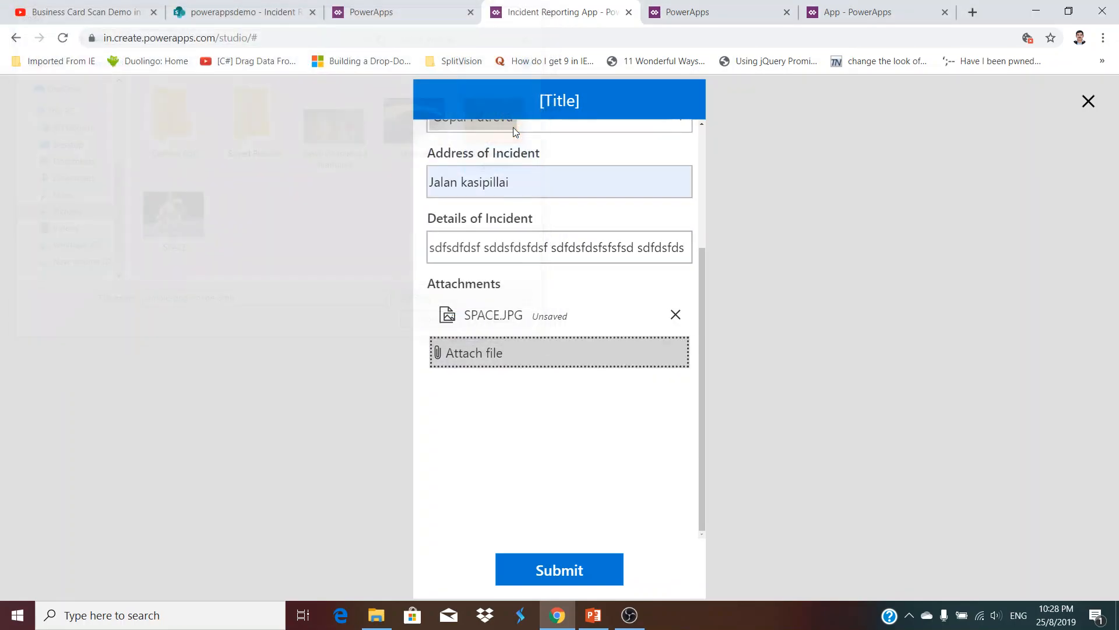
scroll(586, 434, "up", 3)
left_click(544, 570)
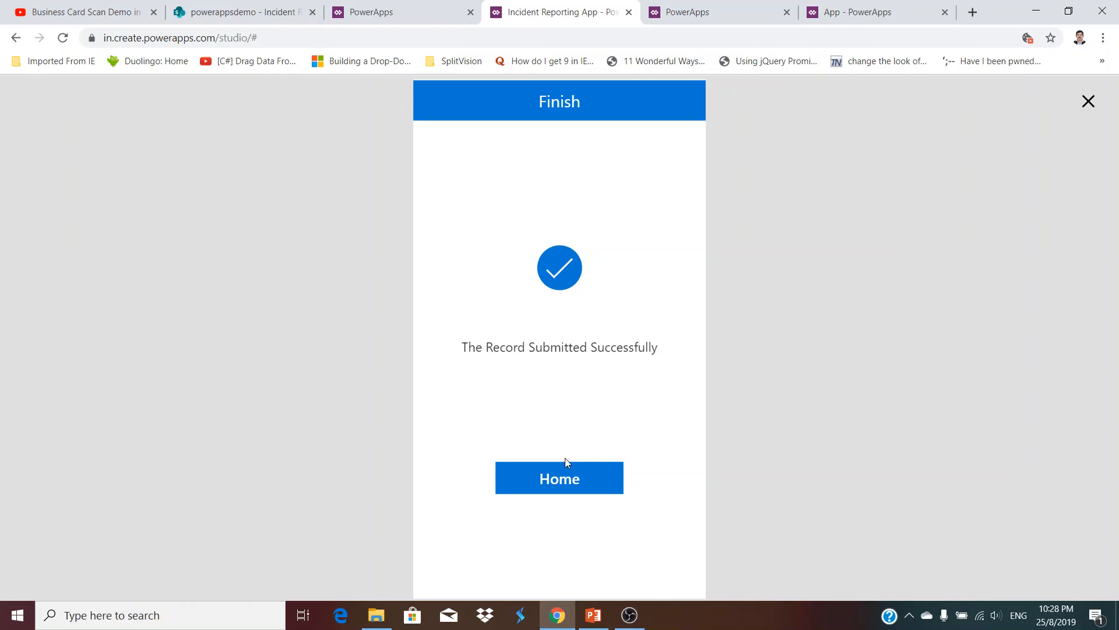
Return to the app's home screen, check the submitted record in the SharePoint Incident Reporting App list, and close the app preview
left_click(554, 482)
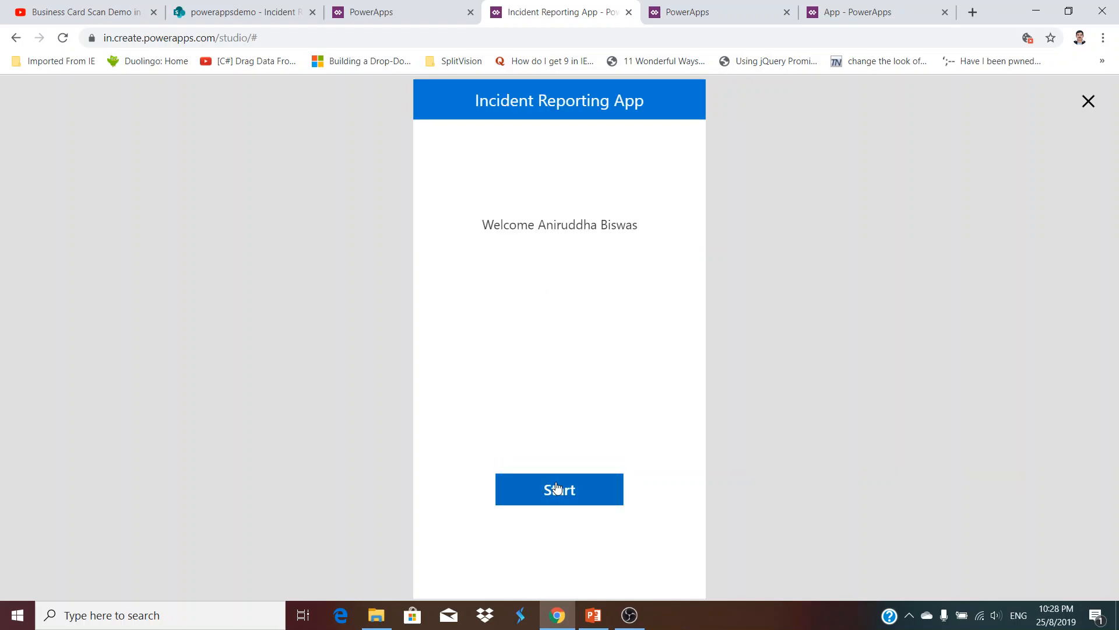
left_click(205, 6)
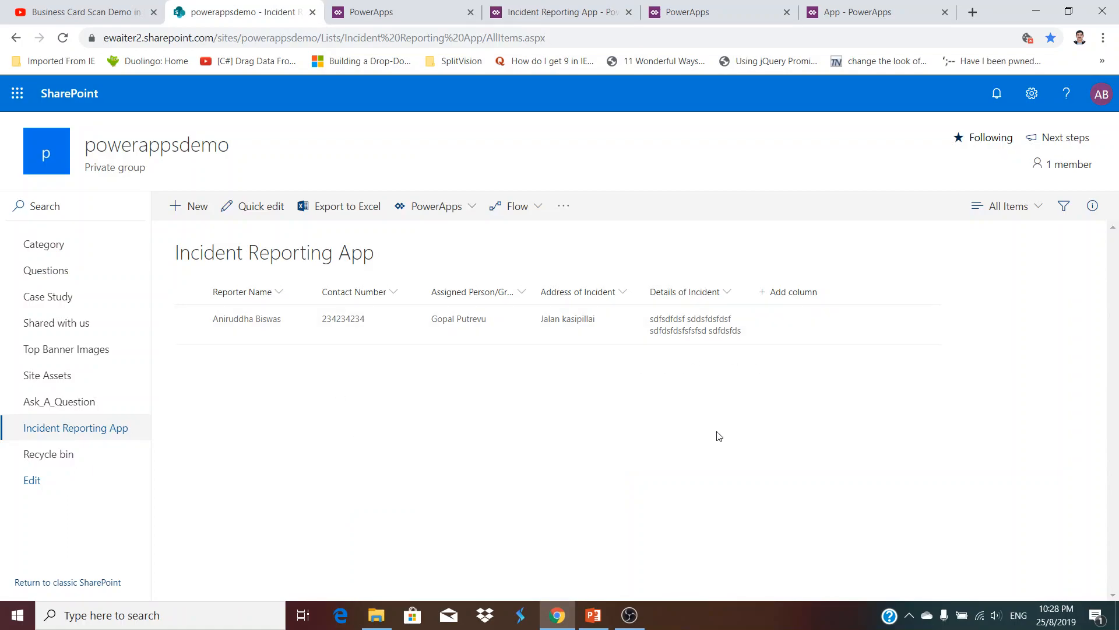
left_click(552, 9)
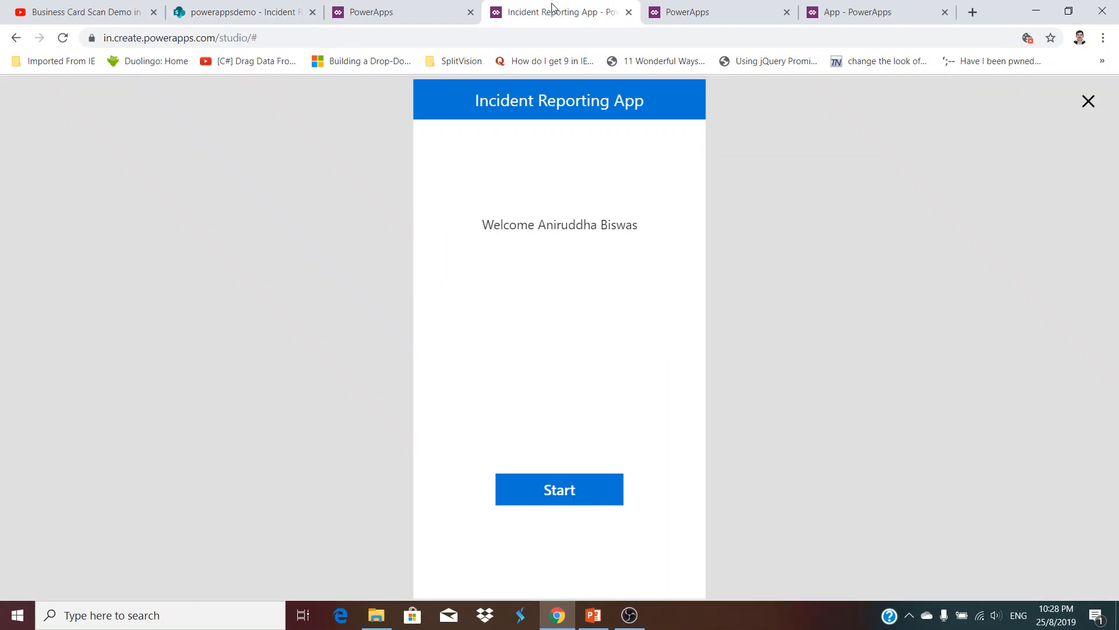
left_click(1088, 101)
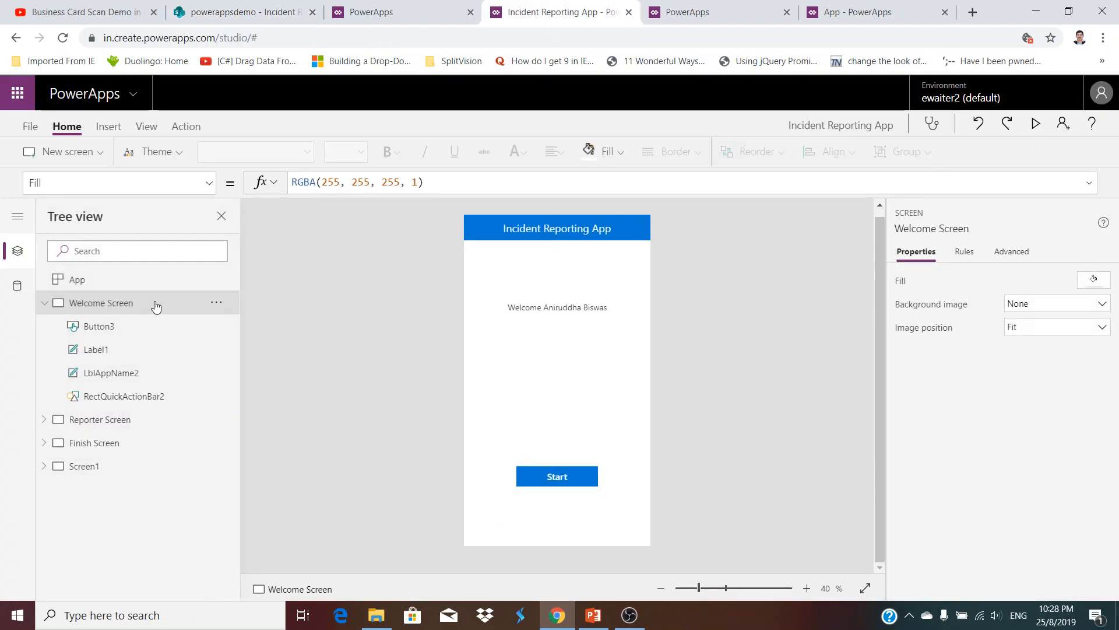
Collapse the Welcome Screen in the tree and add a new scrollable screen to the app
left_click(47, 305)
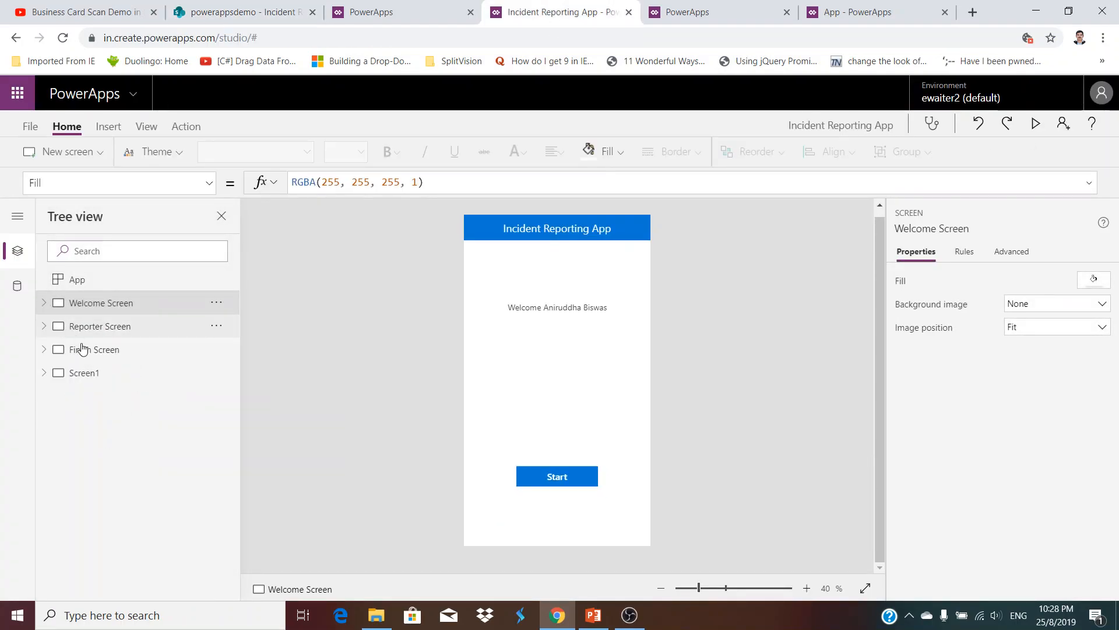
left_click(125, 379)
left_click(217, 372)
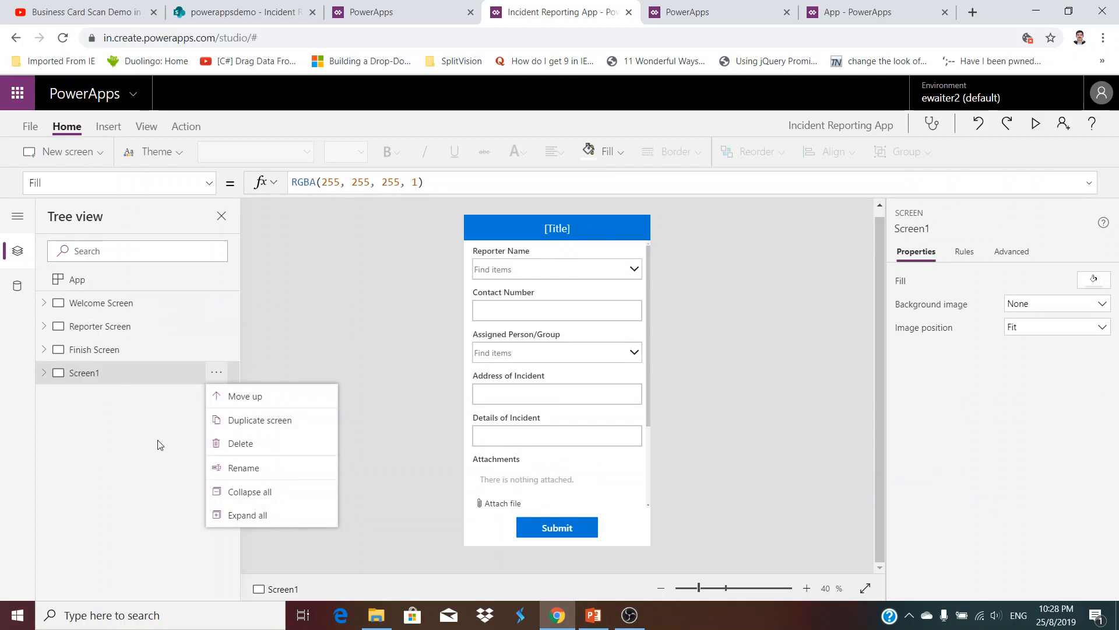
left_click(123, 379)
left_click(65, 150)
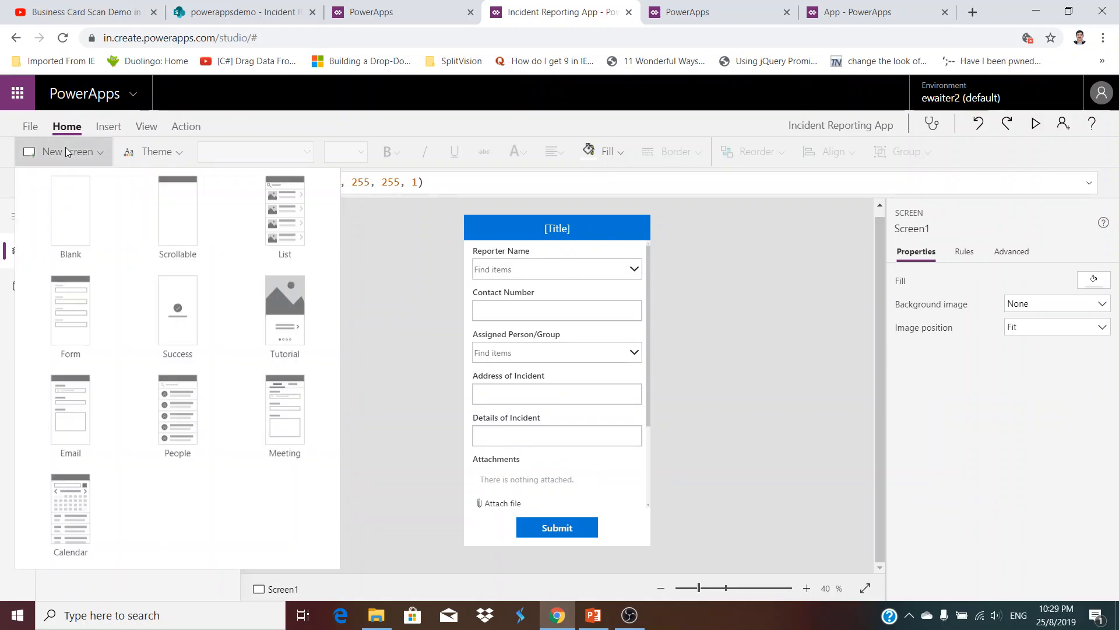
left_click(195, 242)
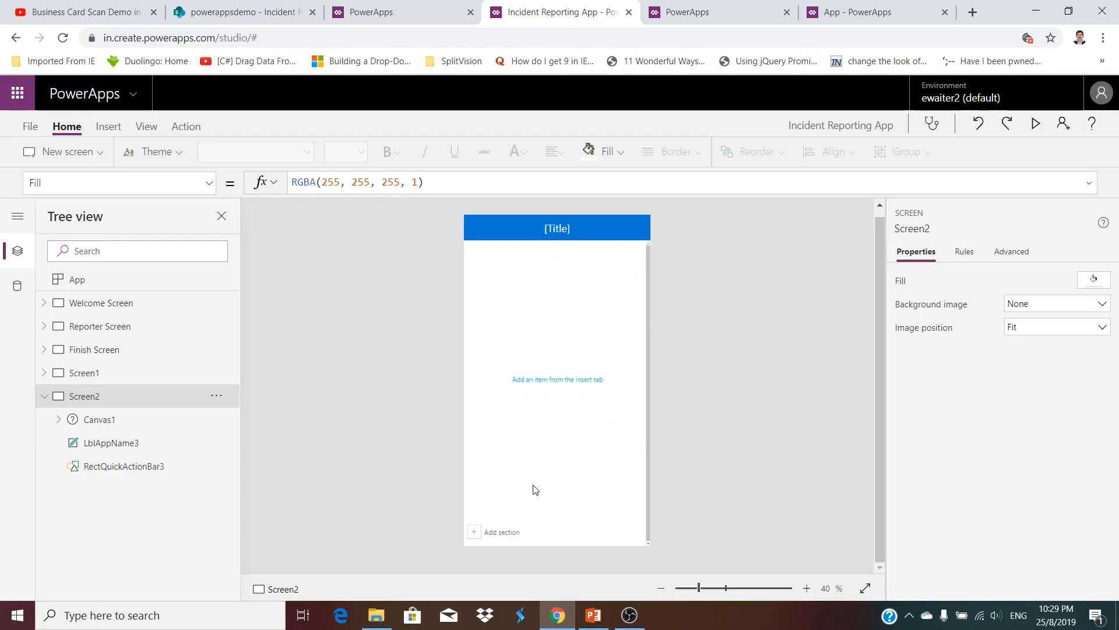
Insert an edit form on the new screen and size it to 640 by 920 directly below the title bar
left_click(550, 452)
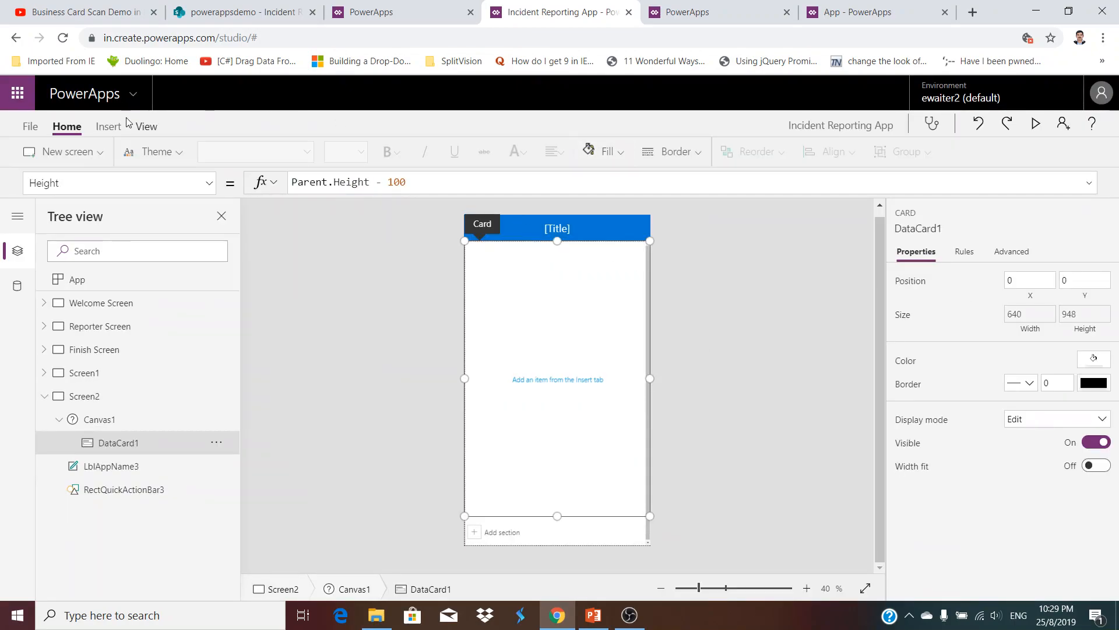
left_click(109, 127)
left_click(580, 154)
left_click(590, 181)
left_click_drag(546, 230, 548, 244)
left_click_drag(556, 385, 557, 508)
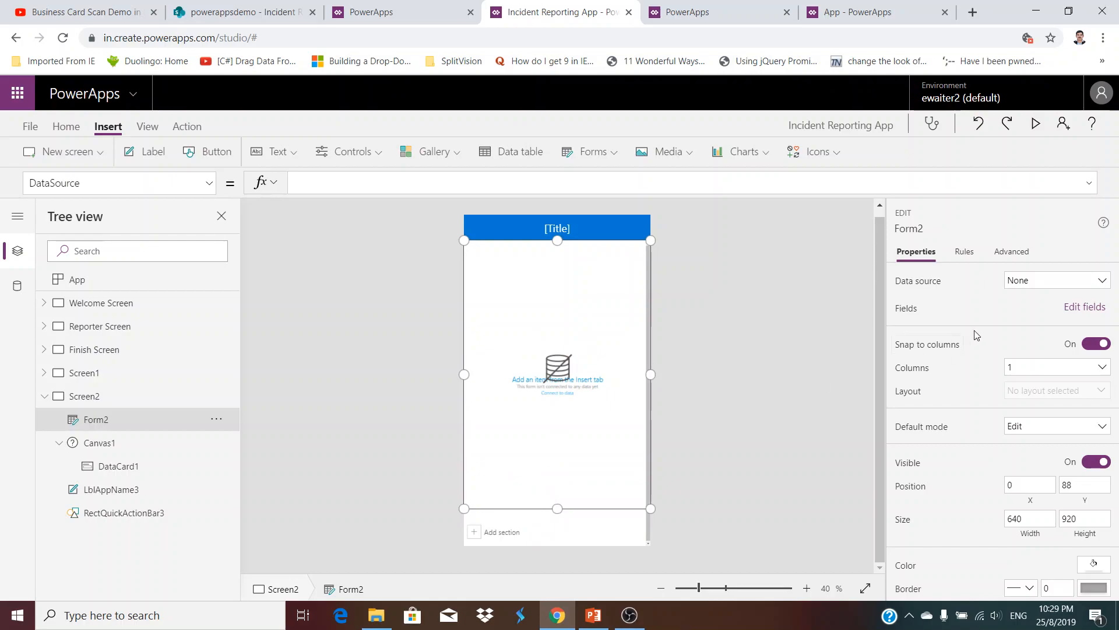
View the data source choices for the form and remove the Incident Reporting App data source from the app
left_click(1057, 286)
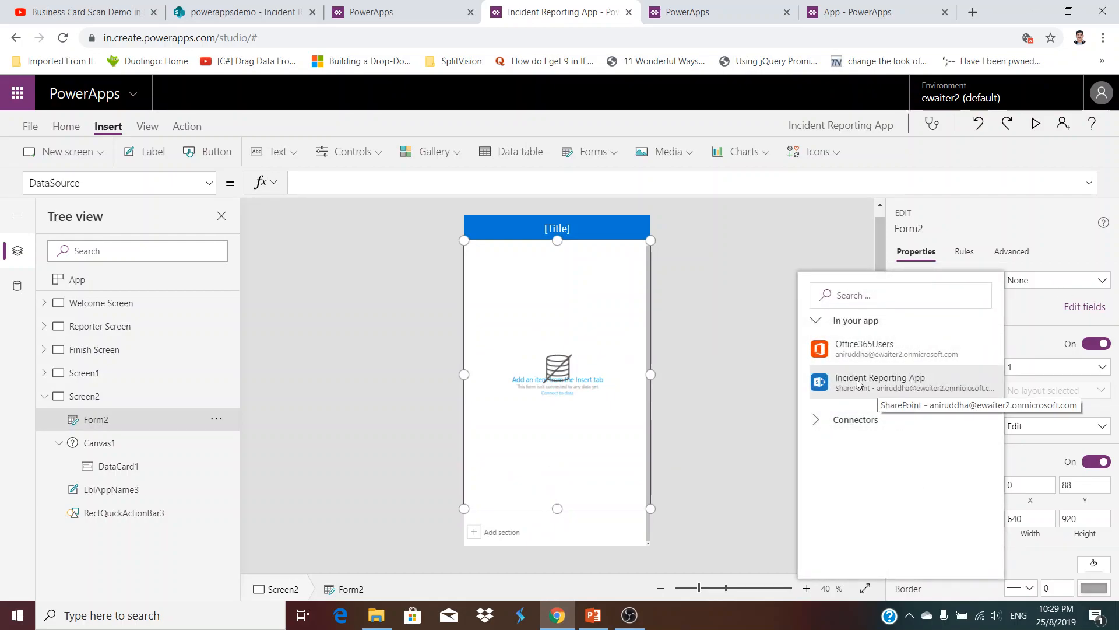
left_click(19, 288)
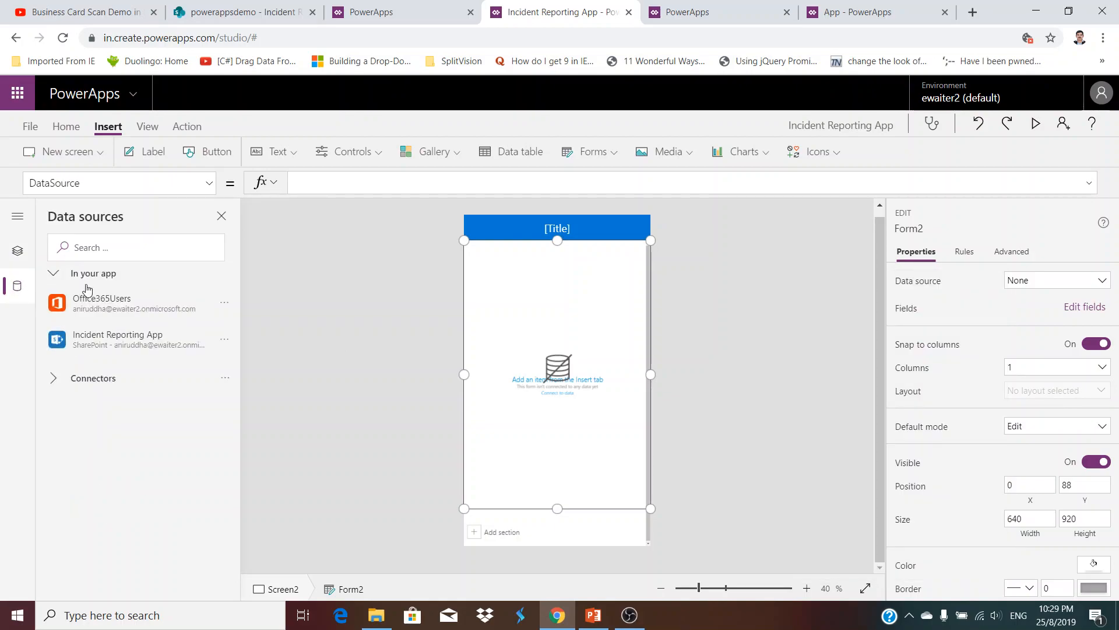
left_click(223, 340)
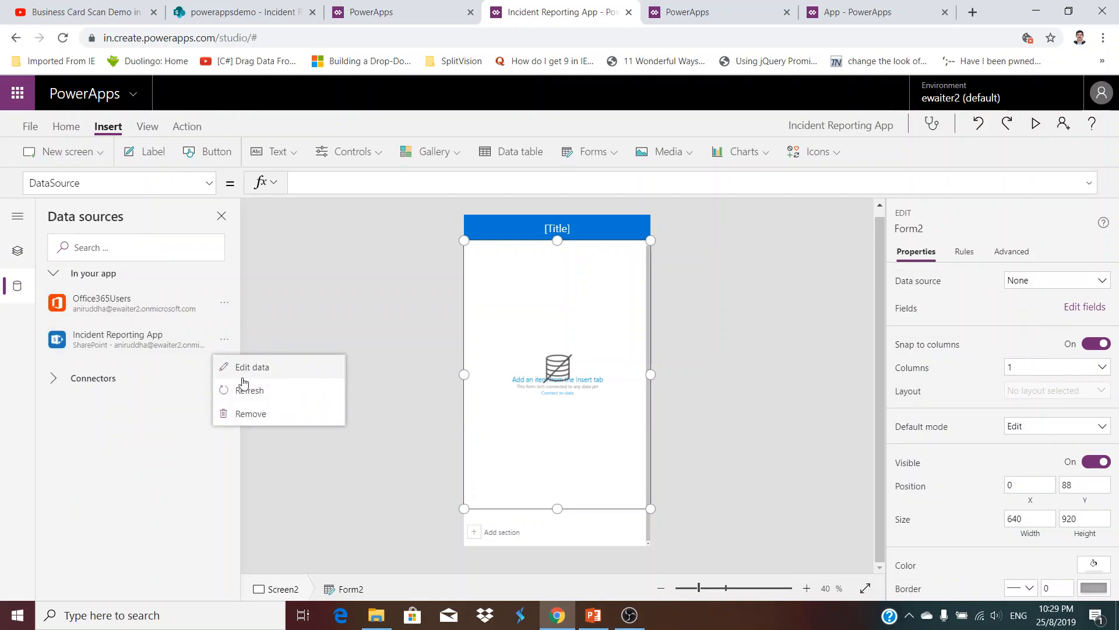
left_click(250, 414)
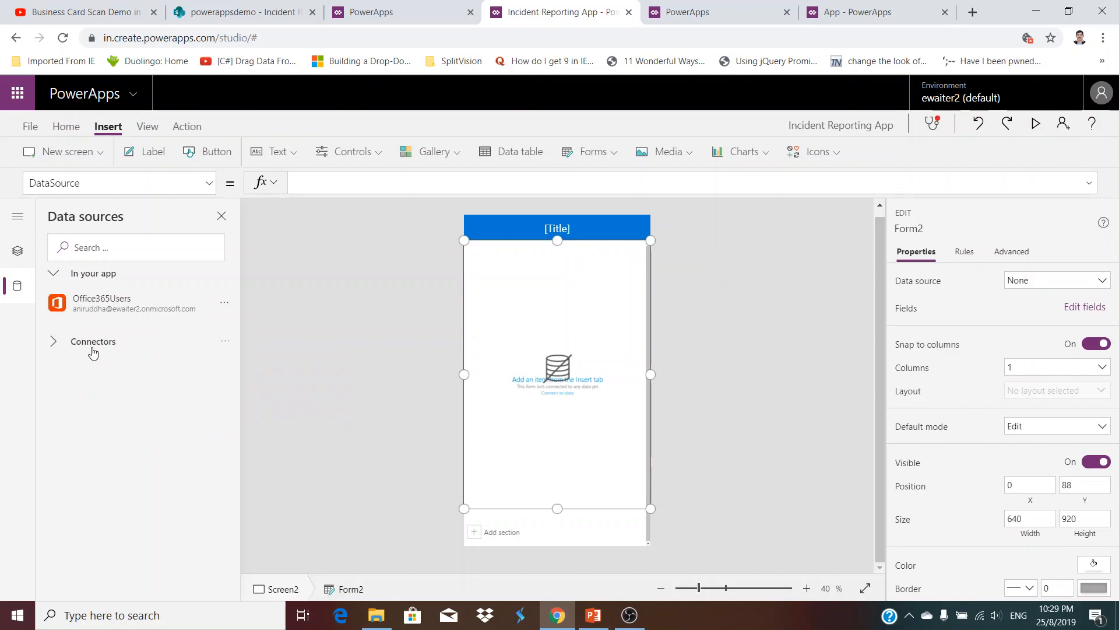
Browse the full list of connectors available as data sources
left_click(94, 344)
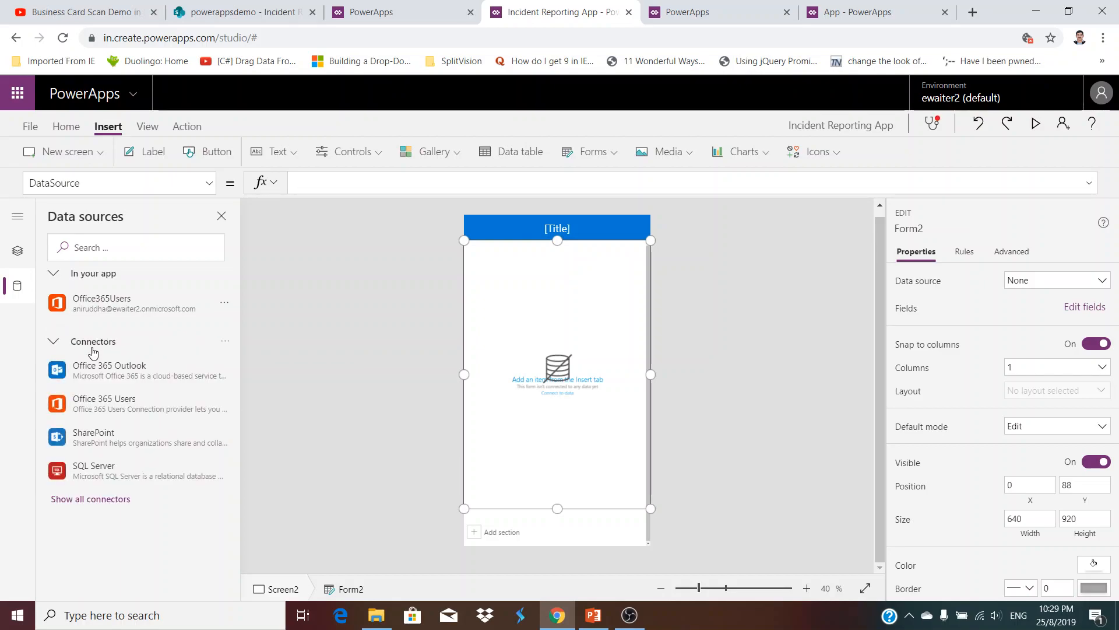
left_click(82, 501)
scroll(82, 509, "down", 20)
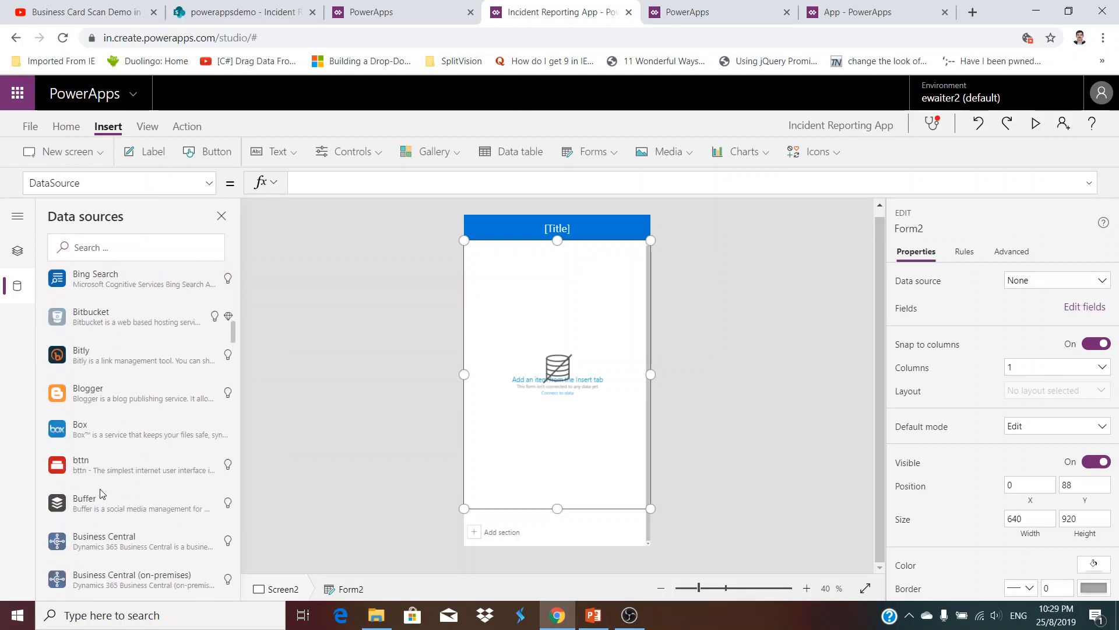
scroll(99, 492, "up", 5)
mouse_move(228, 427)
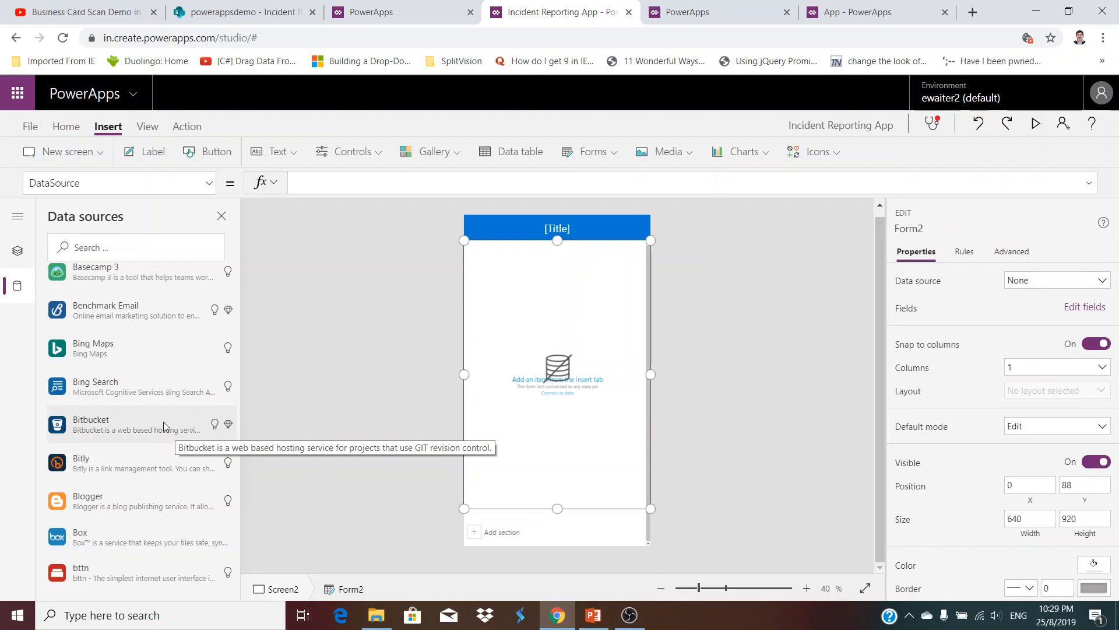
scroll(164, 426, "up", 10)
scroll(164, 426, "up", 5)
left_click(146, 248)
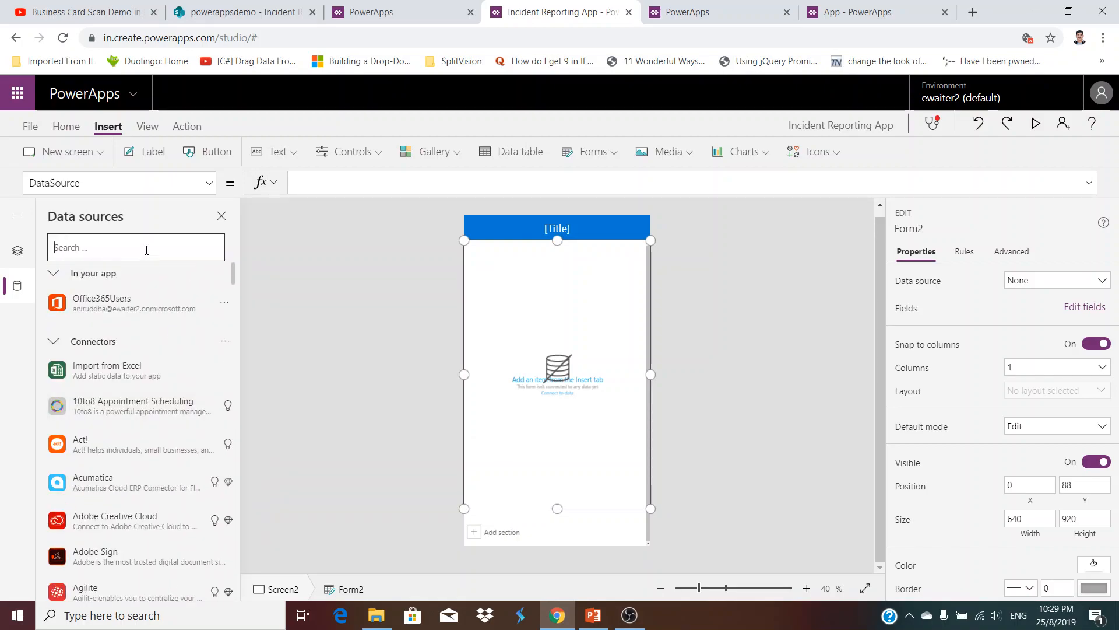
type("share")
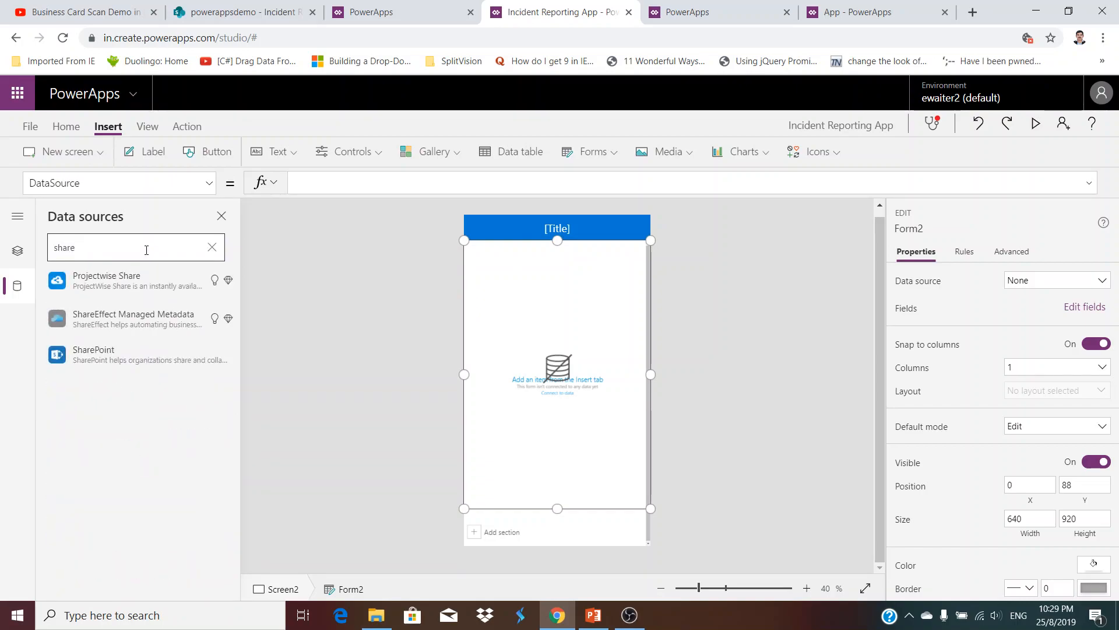
left_click(134, 363)
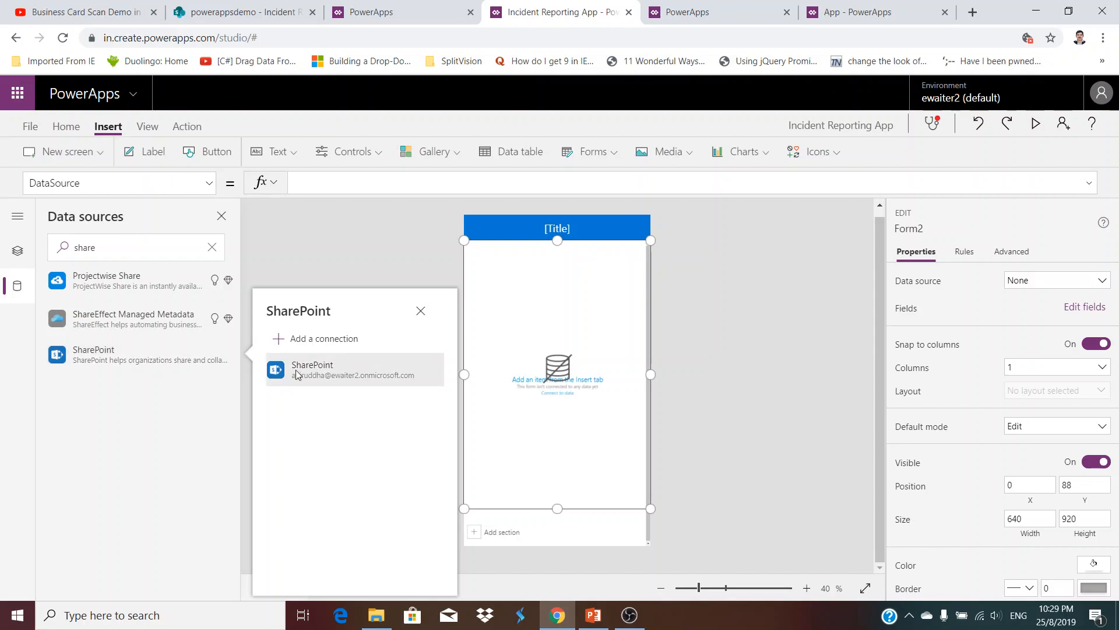
left_click(316, 342)
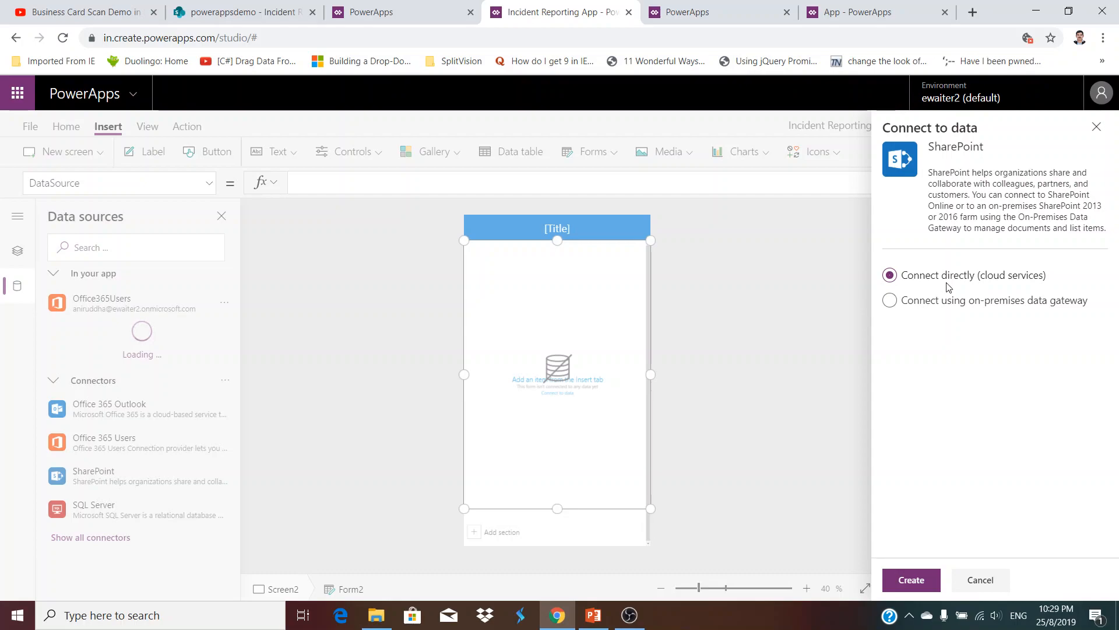
left_click(985, 580)
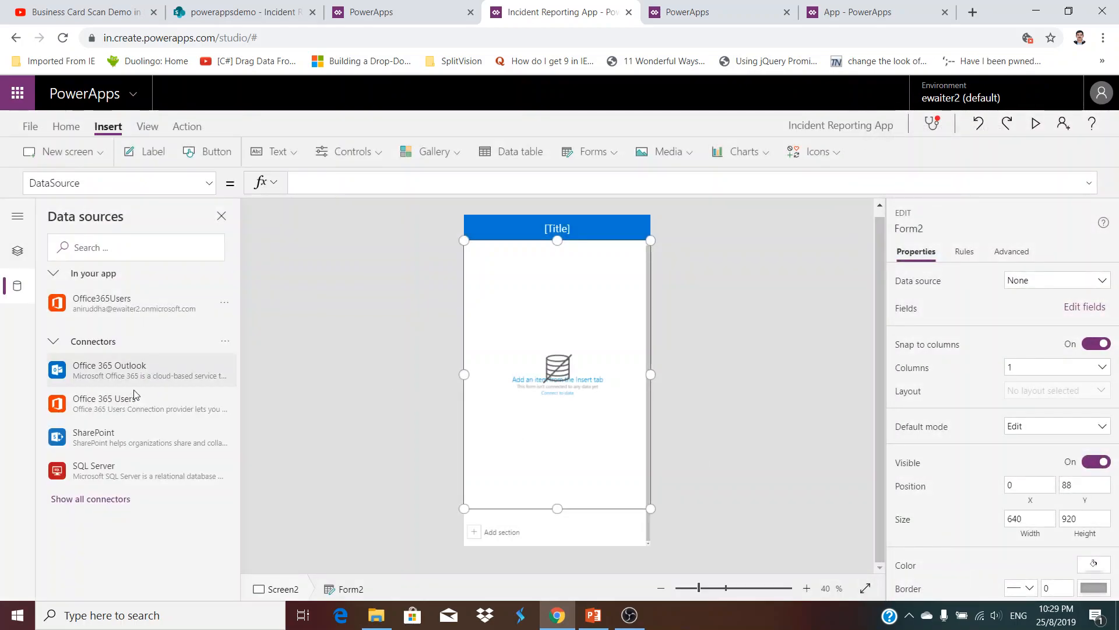
left_click(121, 442)
left_click(342, 374)
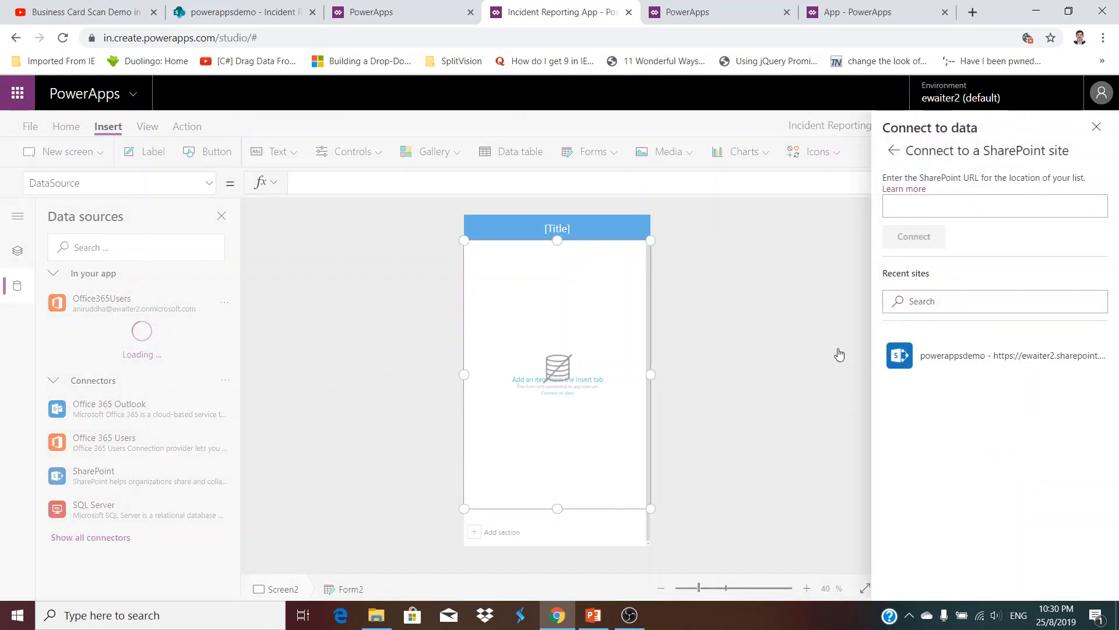
left_click(239, 11)
left_click(359, 36)
left_click_drag(355, 37, 71, 45)
key("ctrl+c")
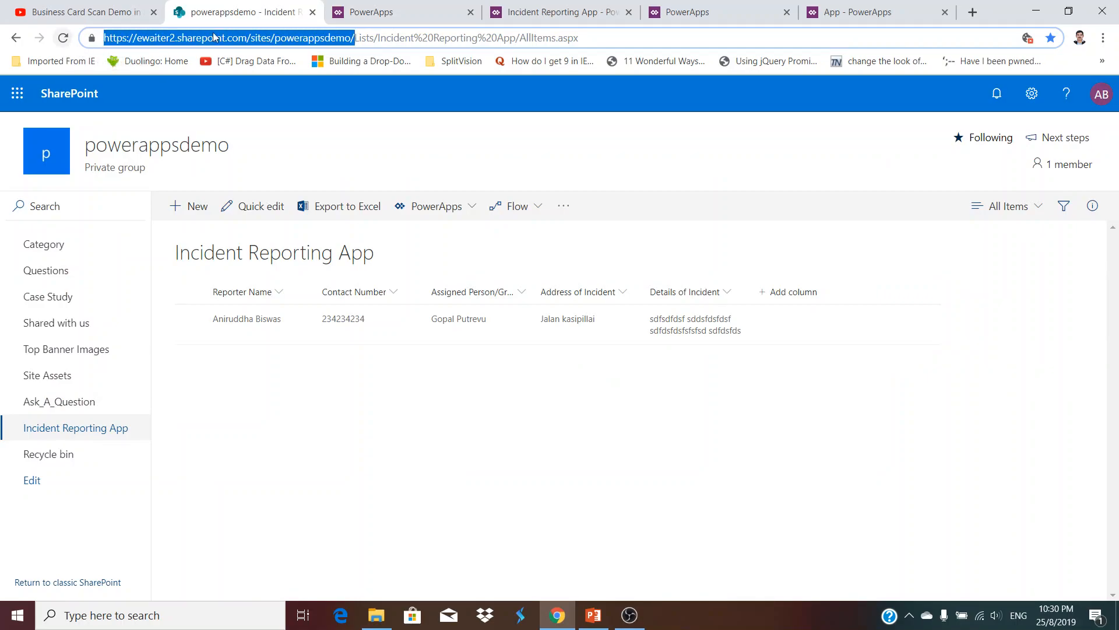
Connect to the copied SharePoint site URL and add its Incident Reporting App list as a data source
left_click(559, 12)
left_click(960, 203)
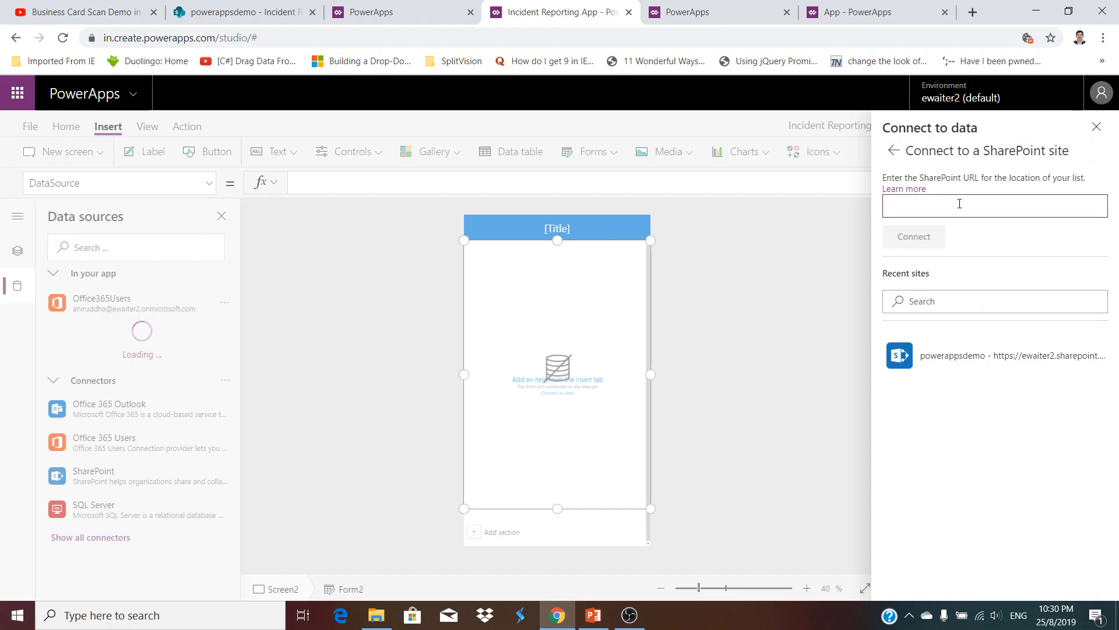
key("ctrl+v")
left_click(914, 238)
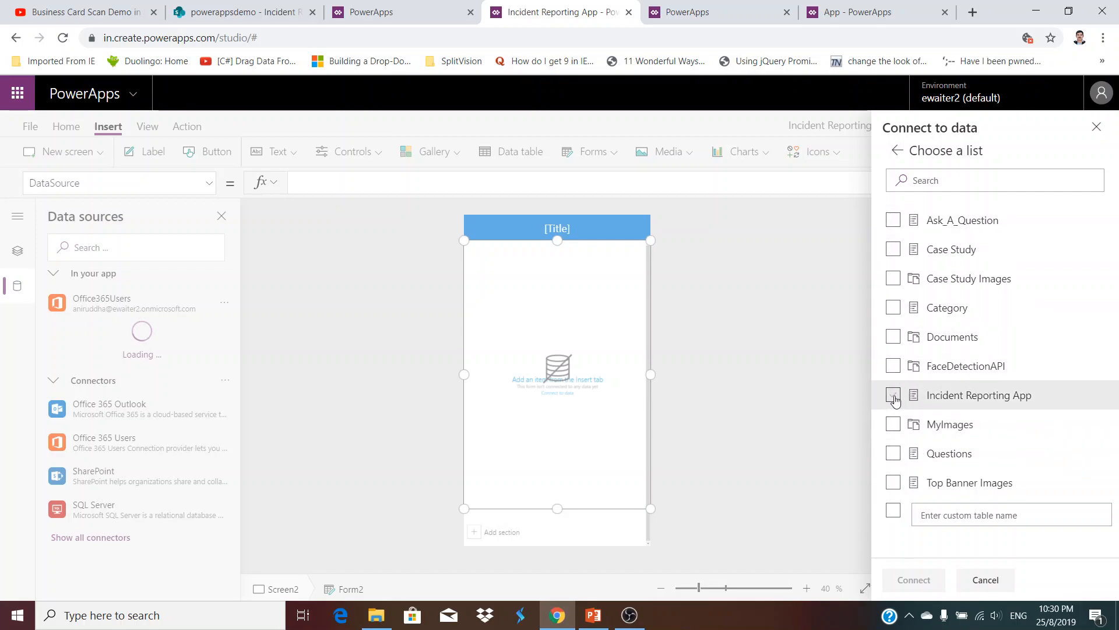
left_click(893, 395)
left_click(914, 579)
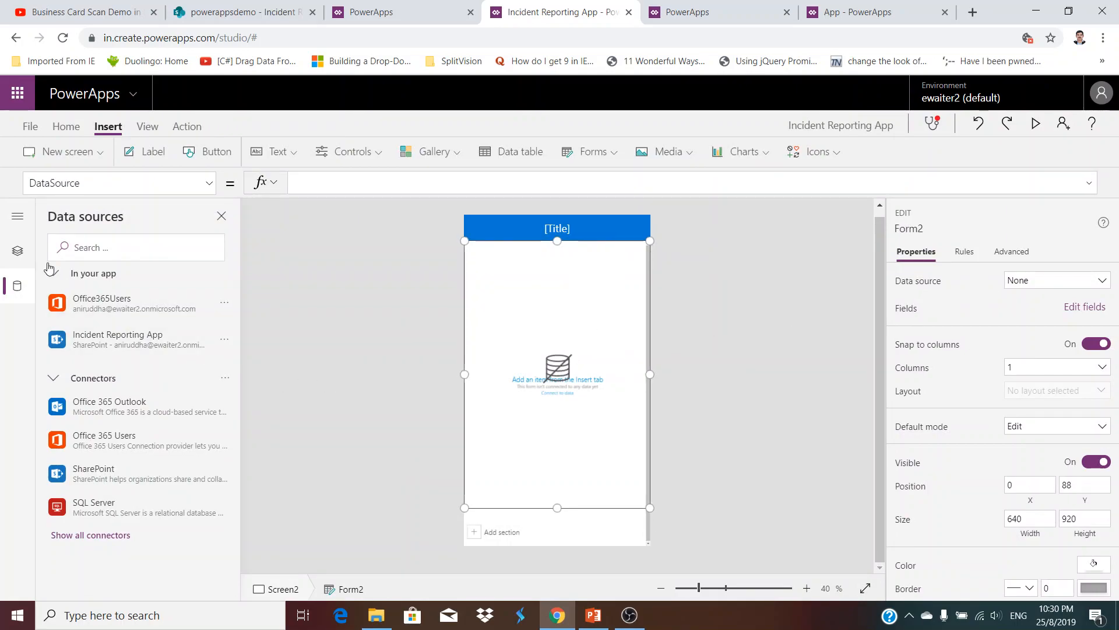
Set the new form's data source to Incident Reporting App and delete its Title card
left_click(17, 251)
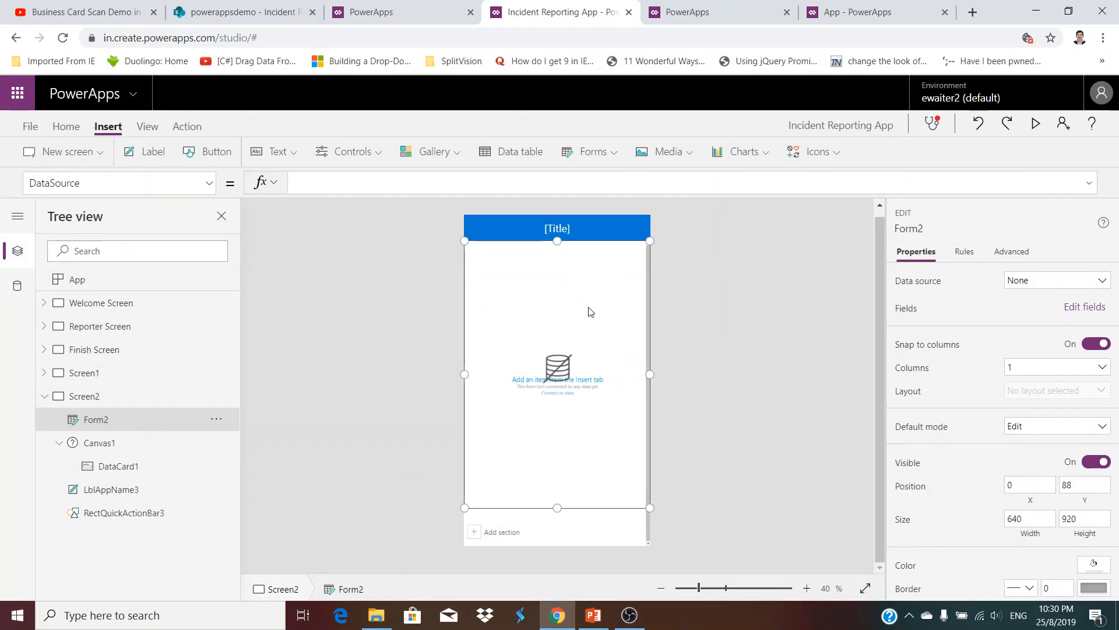
left_click(1031, 281)
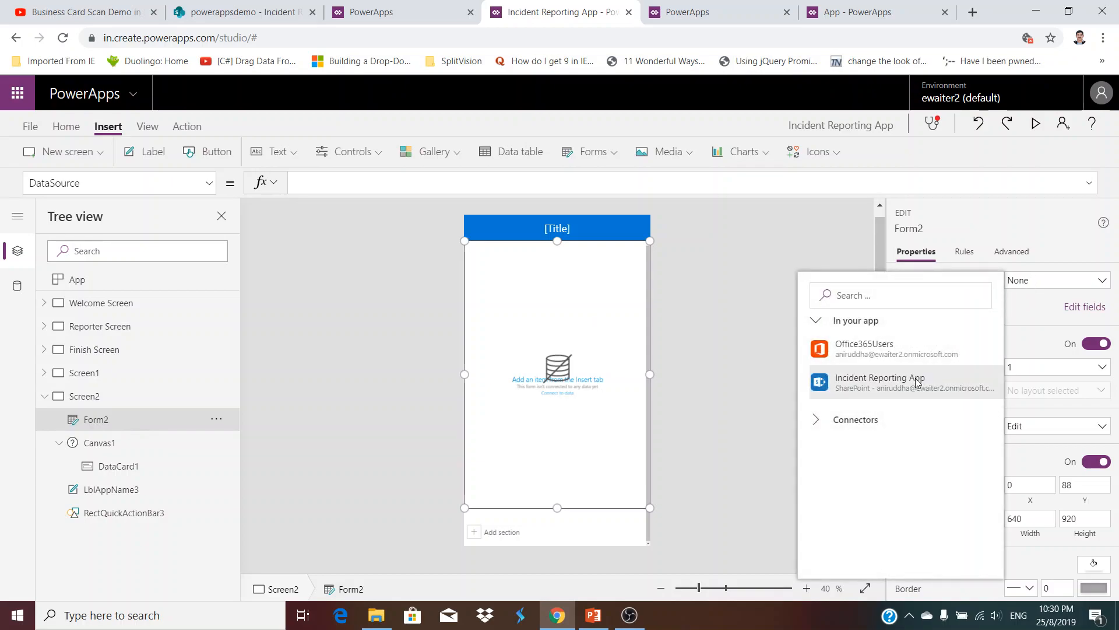
left_click(917, 381)
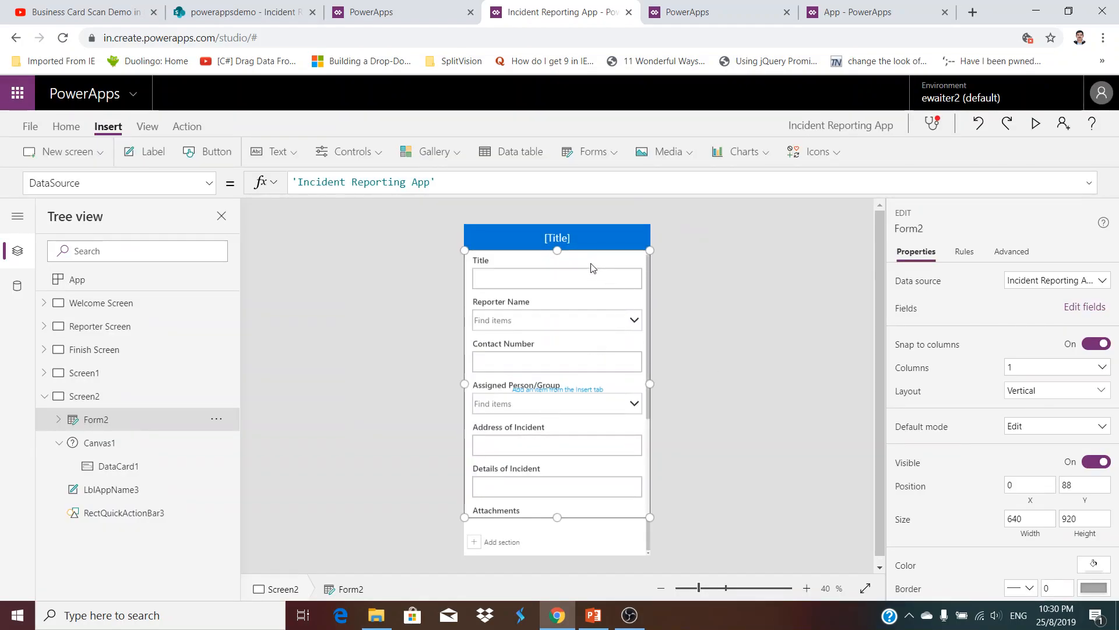
left_click(592, 270)
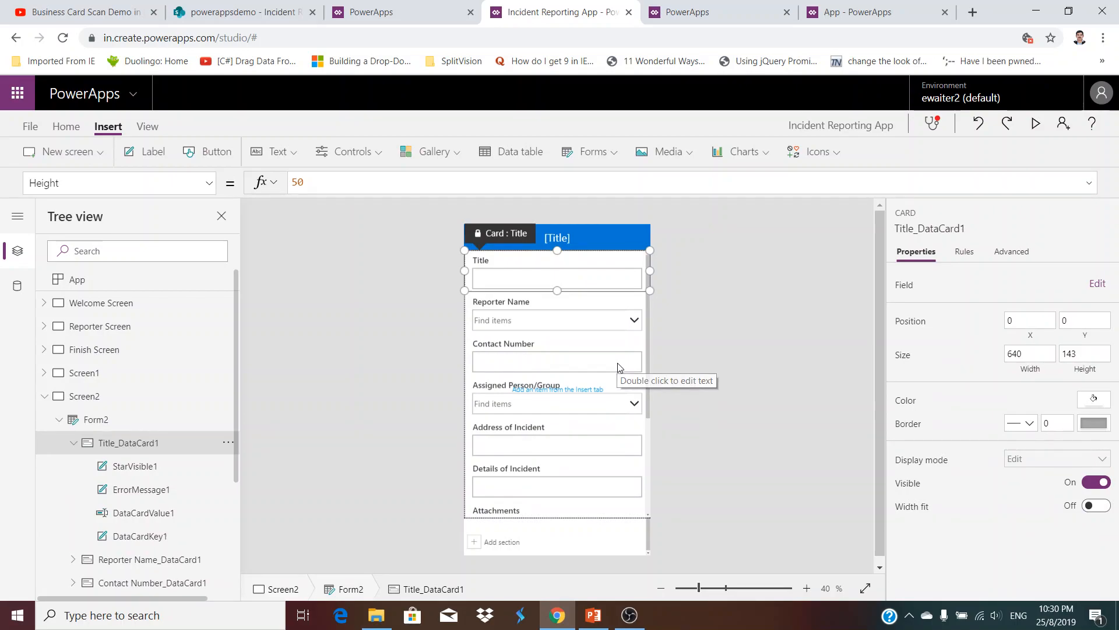
key("Delete")
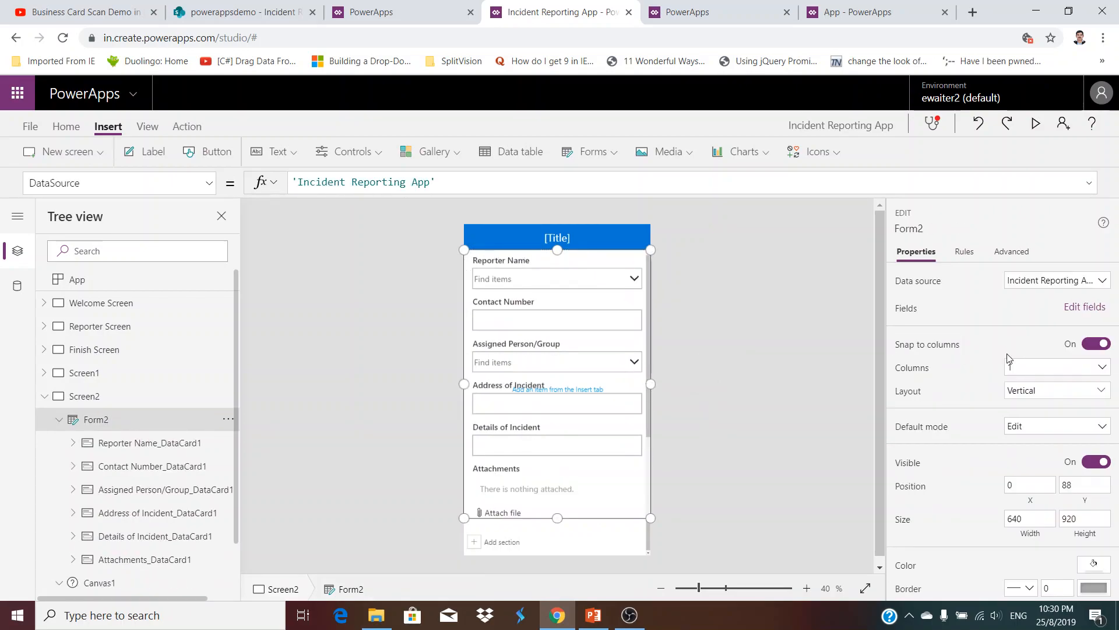
Try different default modes for the form and preview the screen
left_click(1024, 427)
left_click(1017, 461)
left_click(1033, 426)
left_click(1031, 445)
left_click(1036, 123)
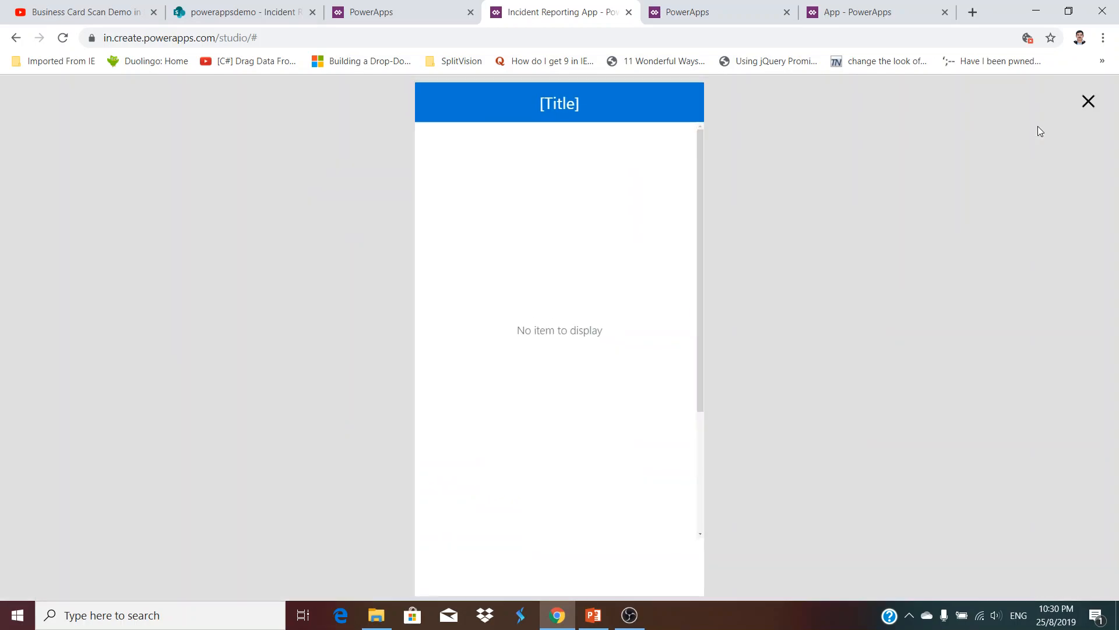
left_click(1088, 104)
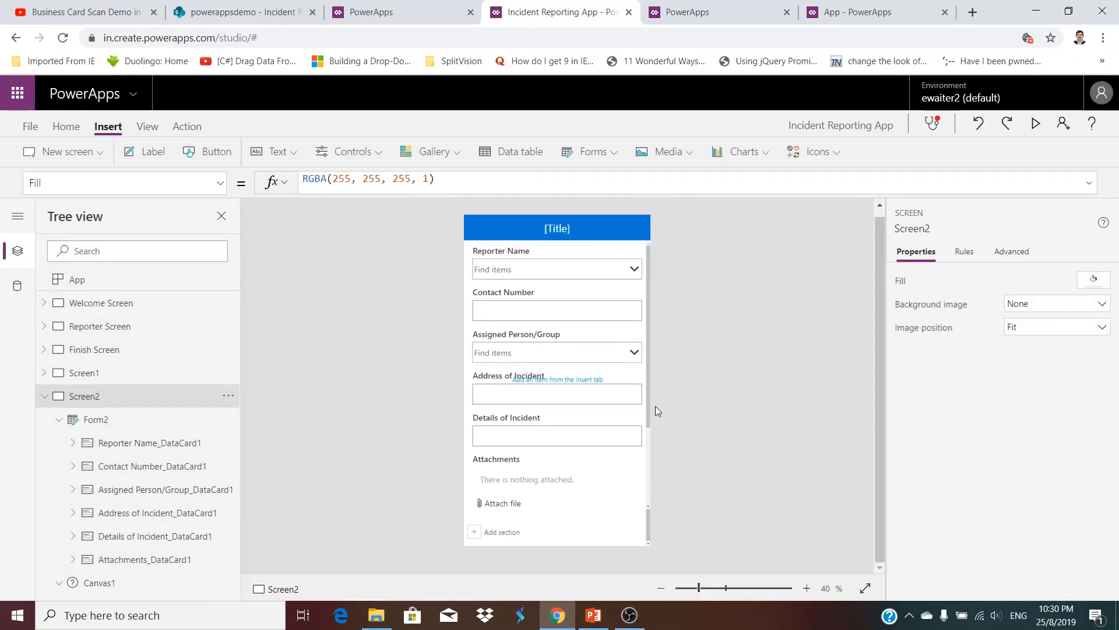
Review the layout options of Form2 and set its default mode to New
left_click(132, 418)
left_click(1038, 402)
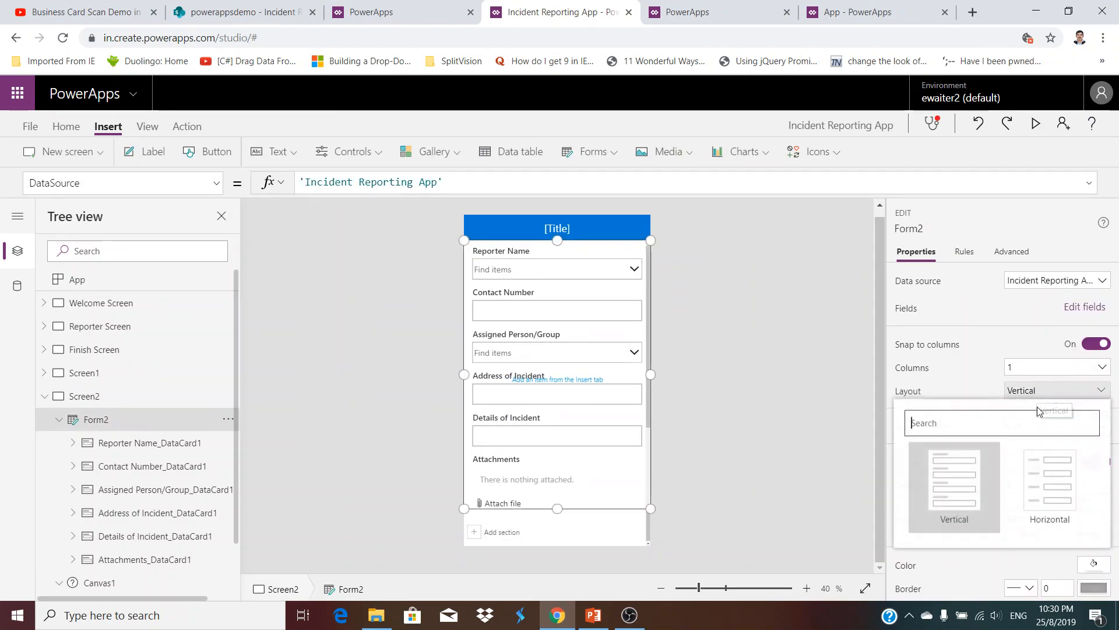
left_click(1023, 391)
left_click(1044, 426)
left_click(1026, 462)
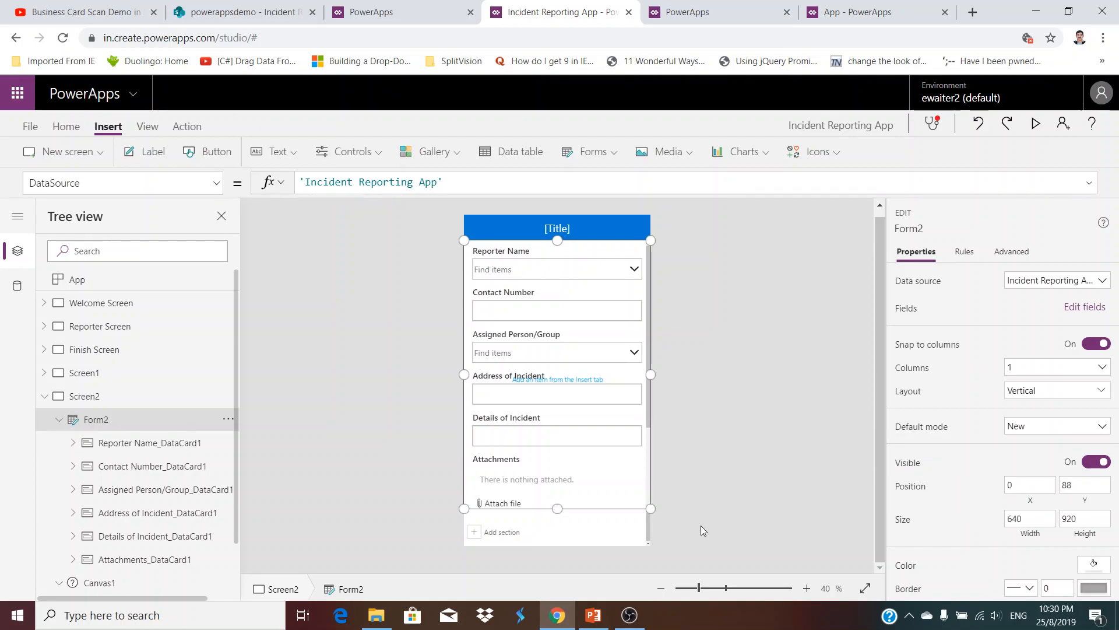
Add a button below the Attachments section on Screen2 and set its text to Submit
left_click(565, 539)
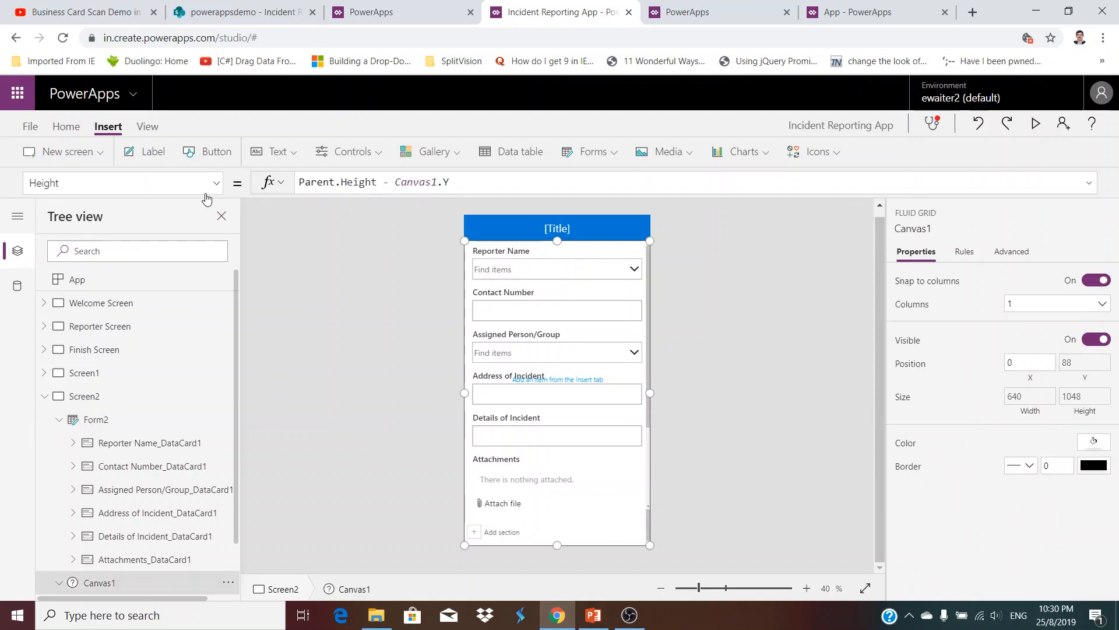
left_click(213, 151)
left_click_drag(530, 238, 566, 526)
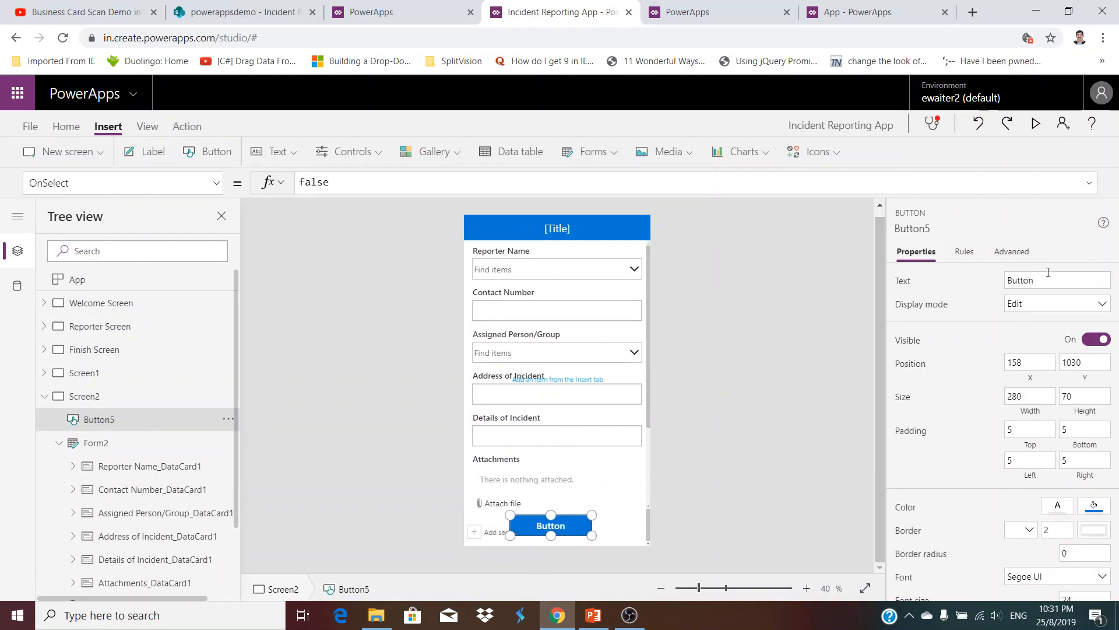
double_click(1019, 281)
type("Submit")
left_click(623, 490)
left_click(572, 521)
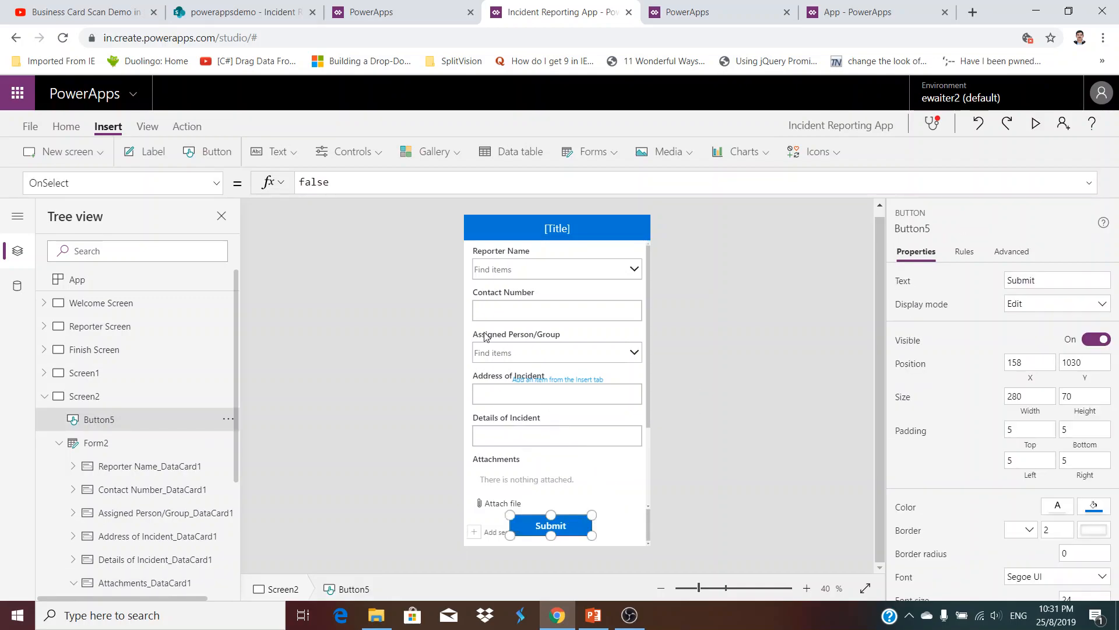
Replace the Submit button's OnSelect formula with SubmitForm(Form2);
double_click(318, 182)
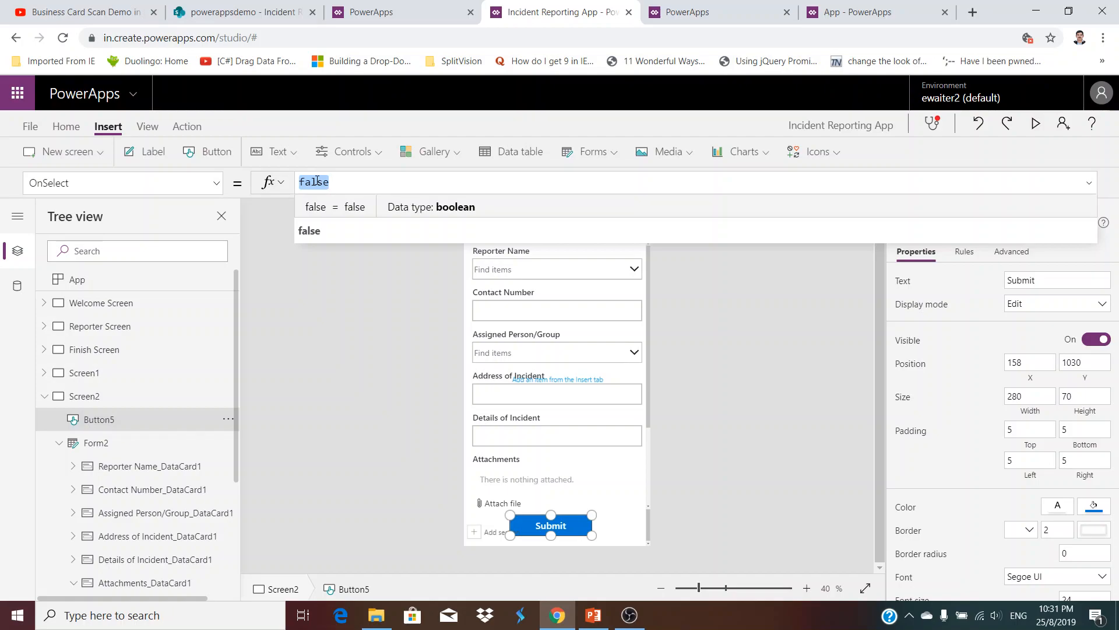
type("Submi")
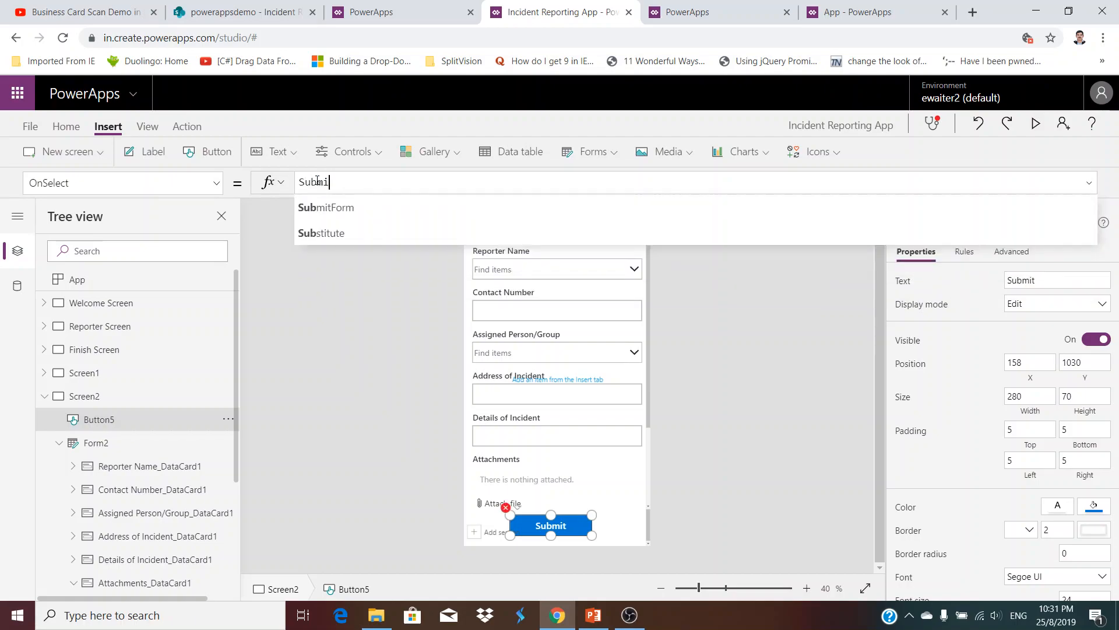
type("t")
key("Tab")
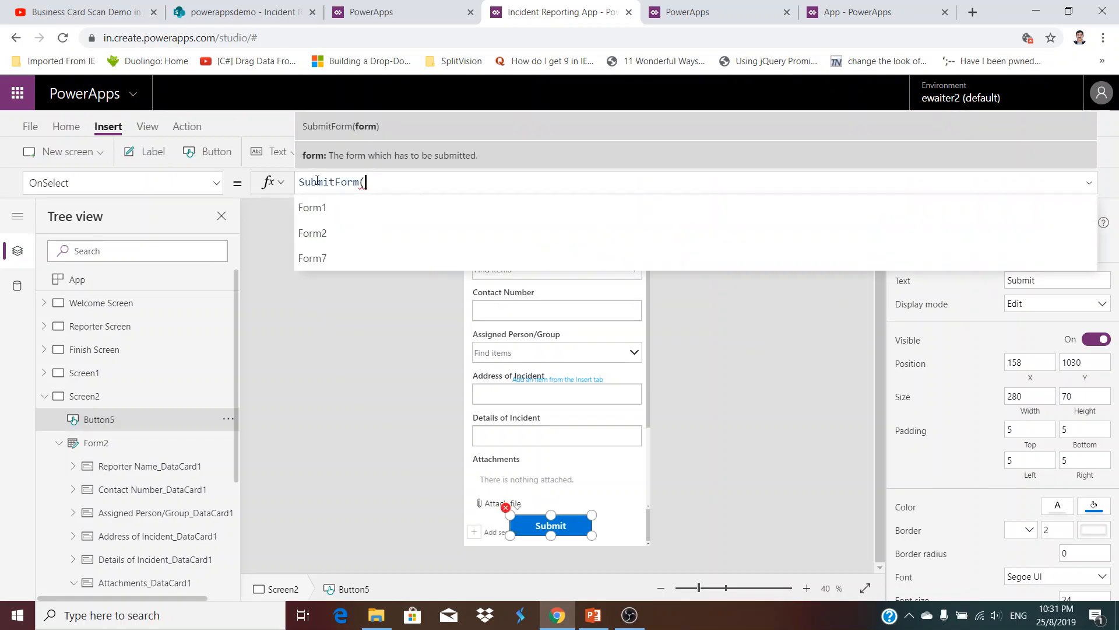
type("form")
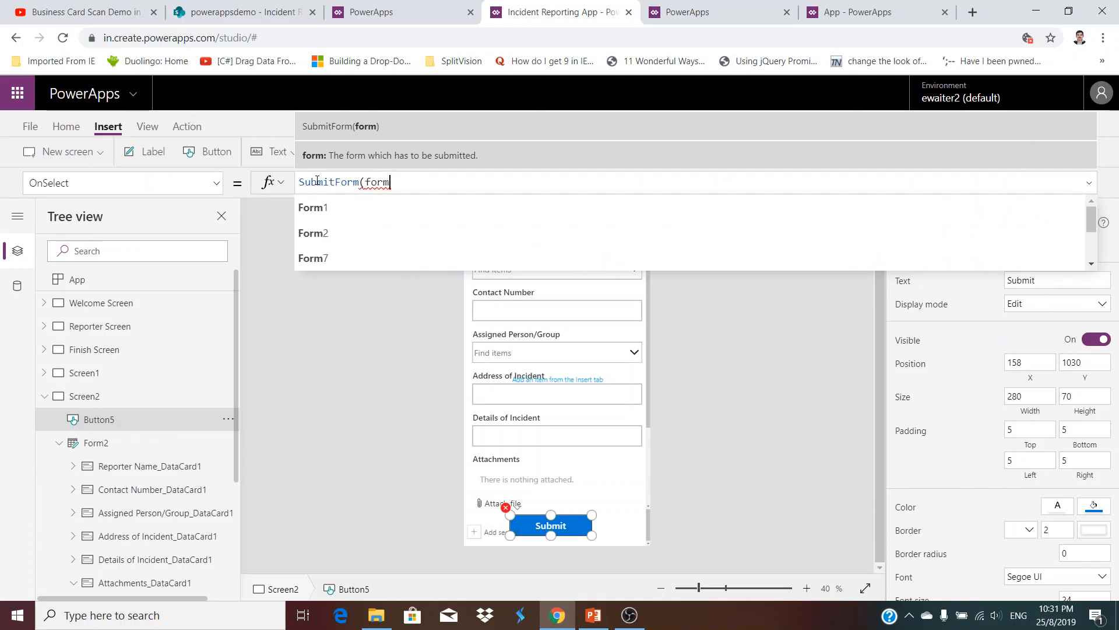
key("Down")
key("Tab")
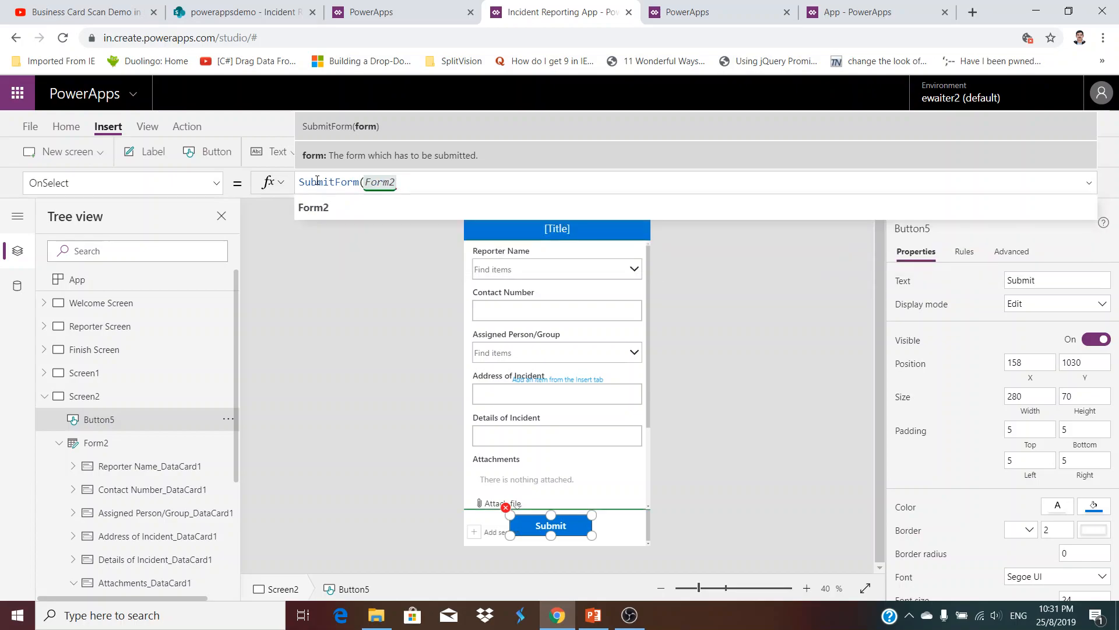
type(");")
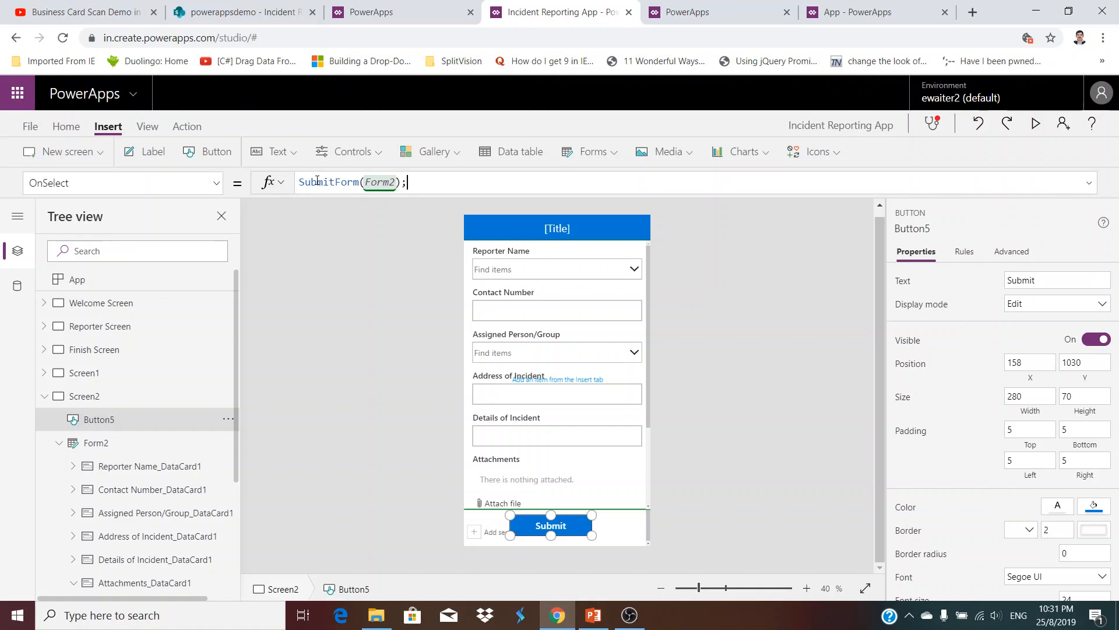
Append Navigate('Welcome Screen') to the Submit button's OnSelect formula
type("navi")
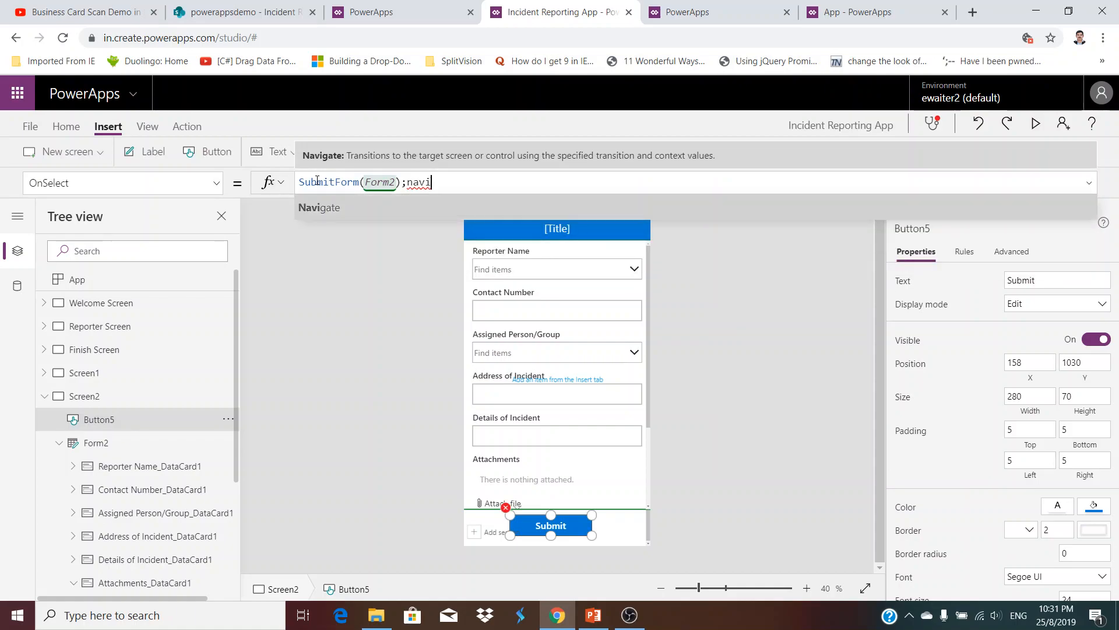
key("Tab")
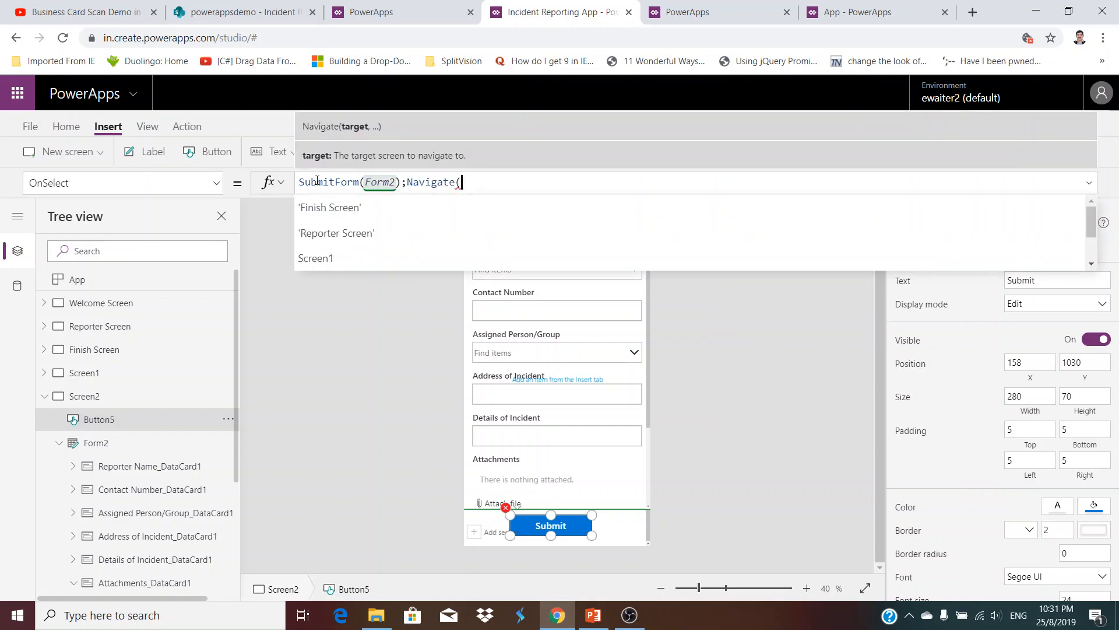
type("ho")
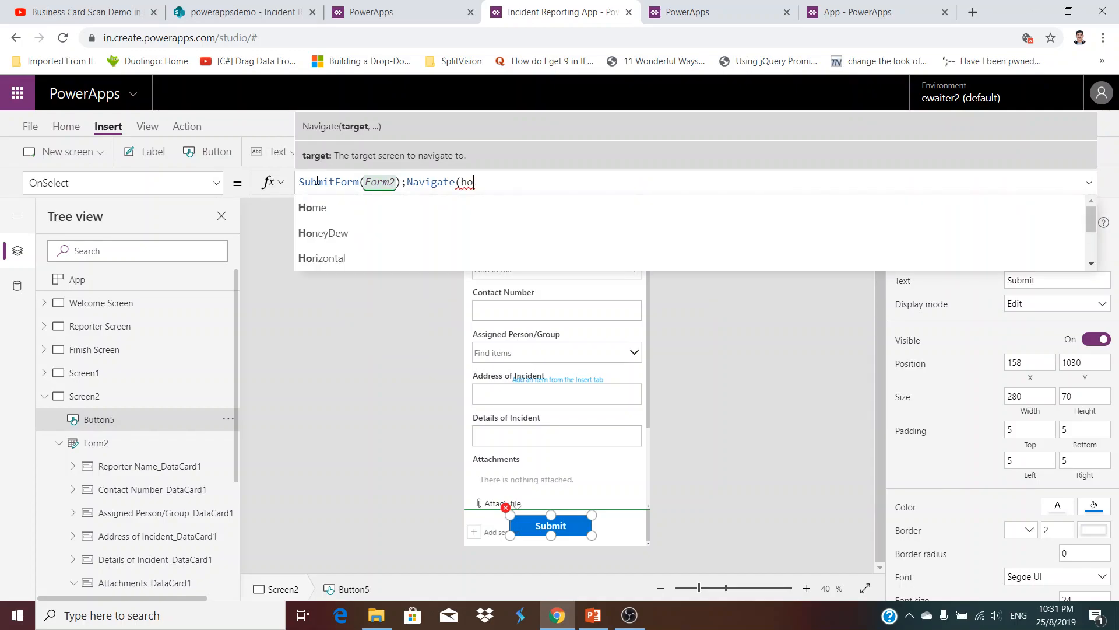
key("BackSpace")
key("BackSpace")
type("wel")
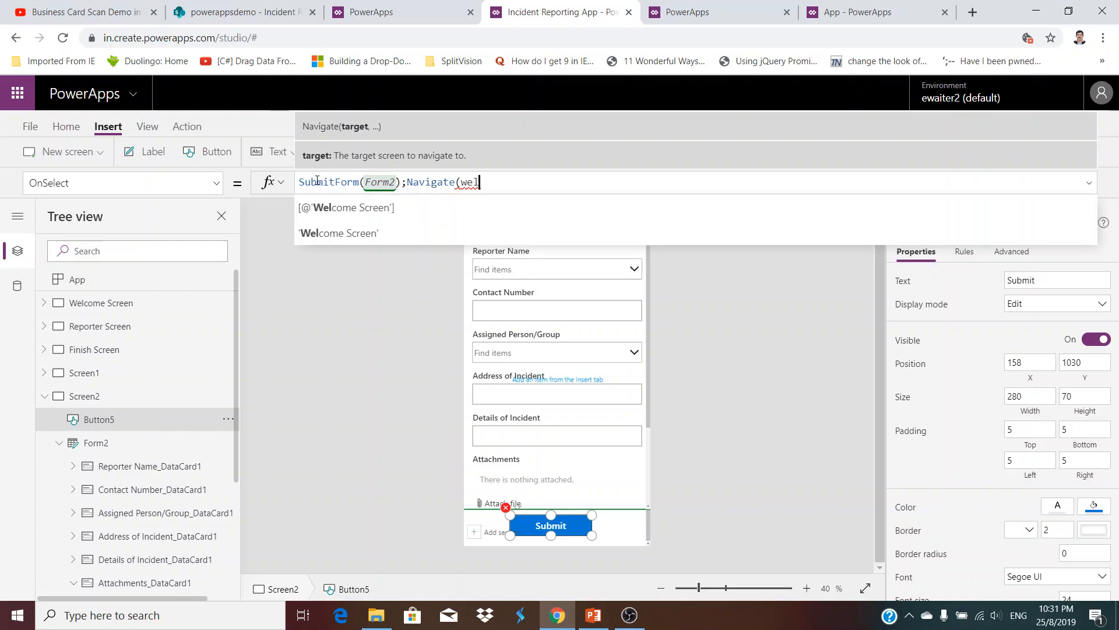
key("Tab")
type(")")
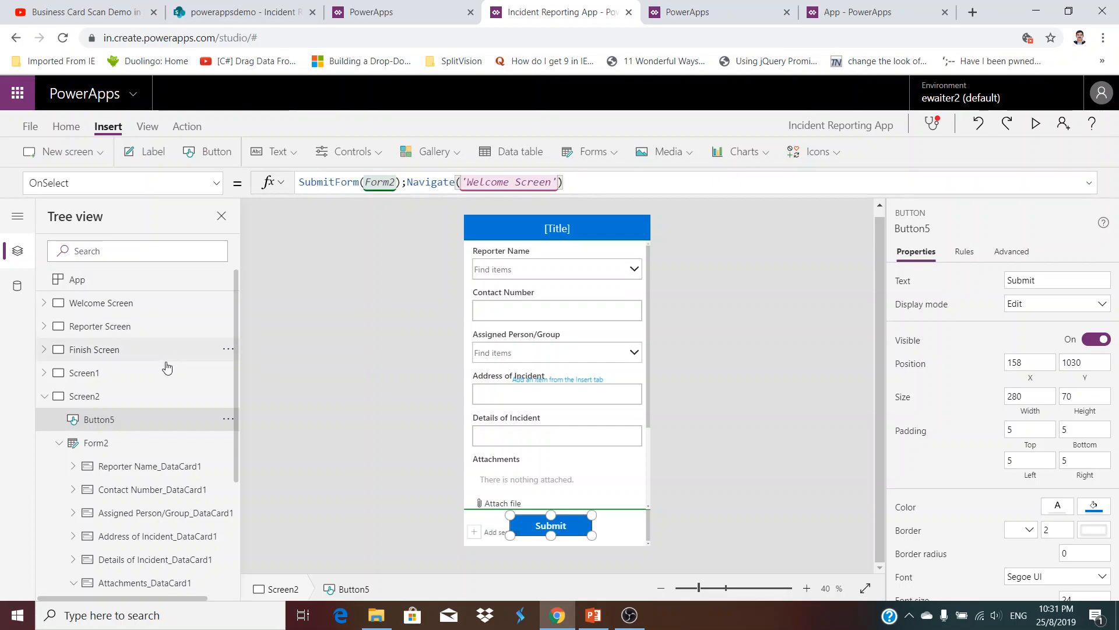
Change the Welcome Screen Start button's OnSelect formula to ResetForm(Form2); Navigate(Screen2)
left_click(113, 402)
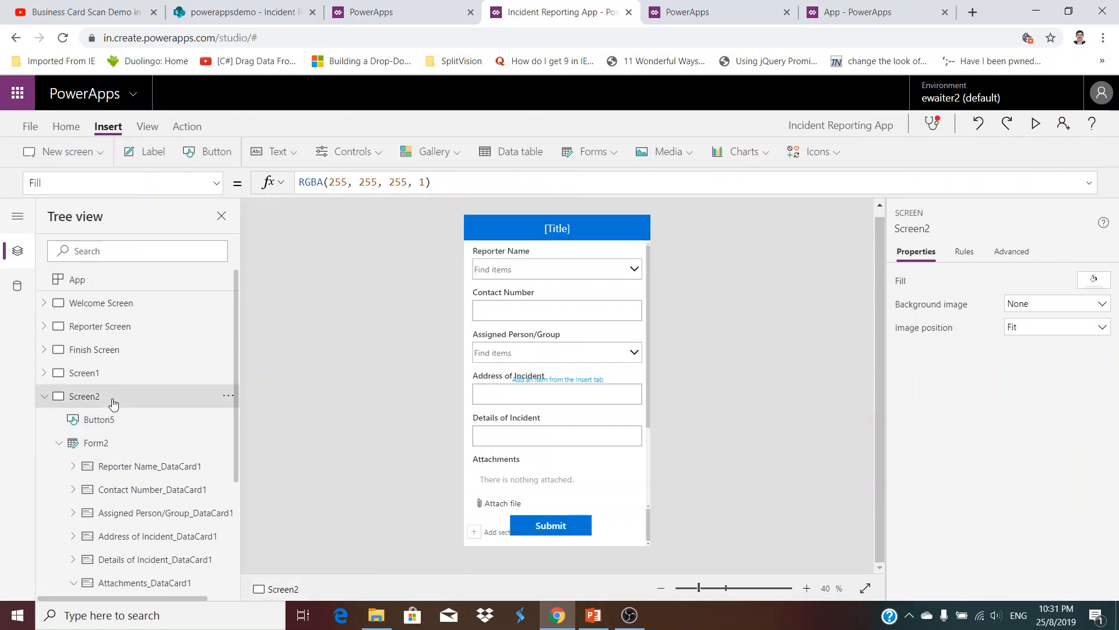
left_click(119, 305)
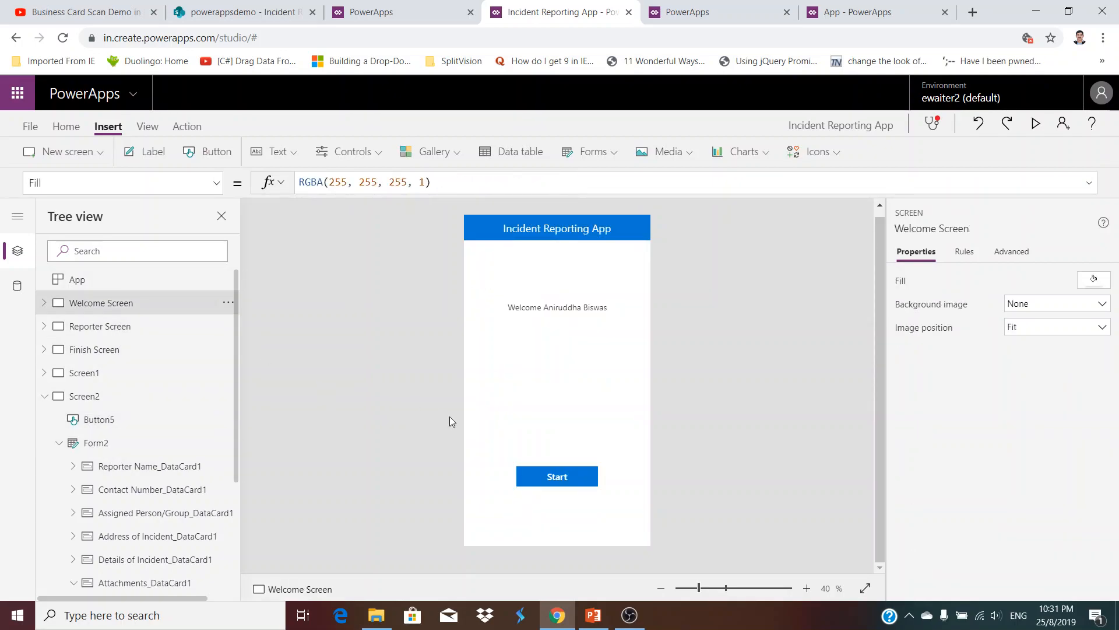
left_click(533, 476)
left_click(495, 183)
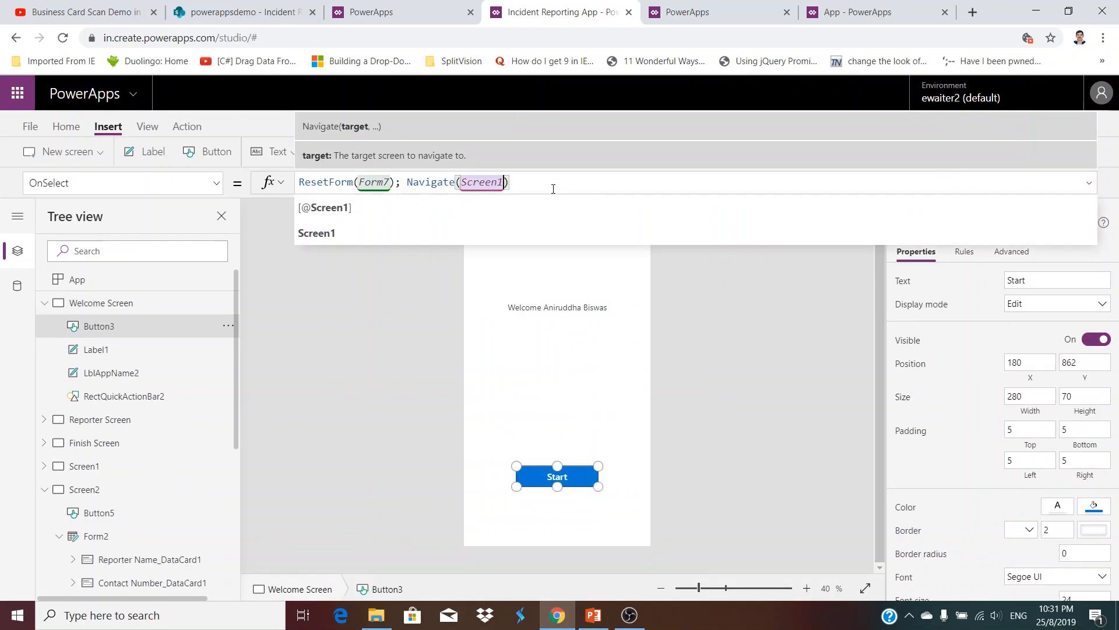
key("BackSpace")
type("2")
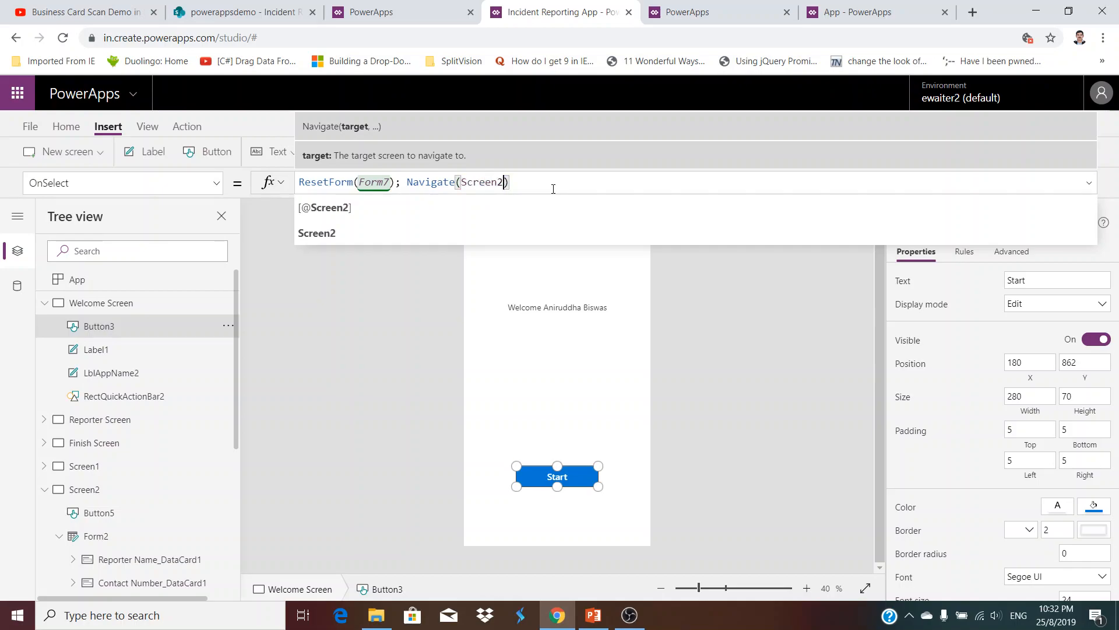
left_click(1109, 168)
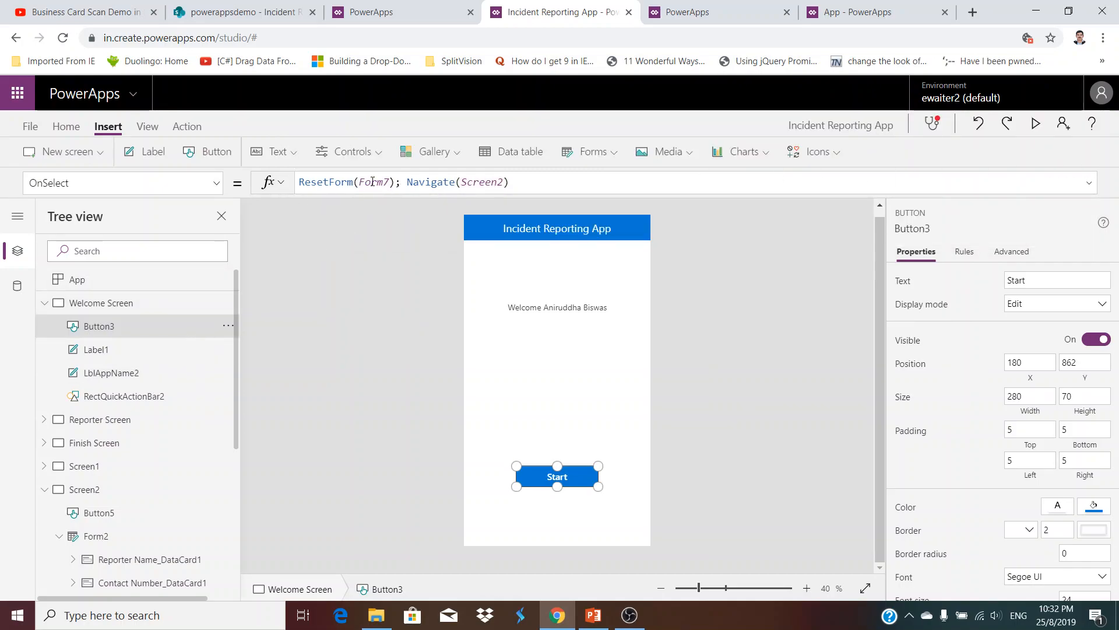
left_click(392, 182)
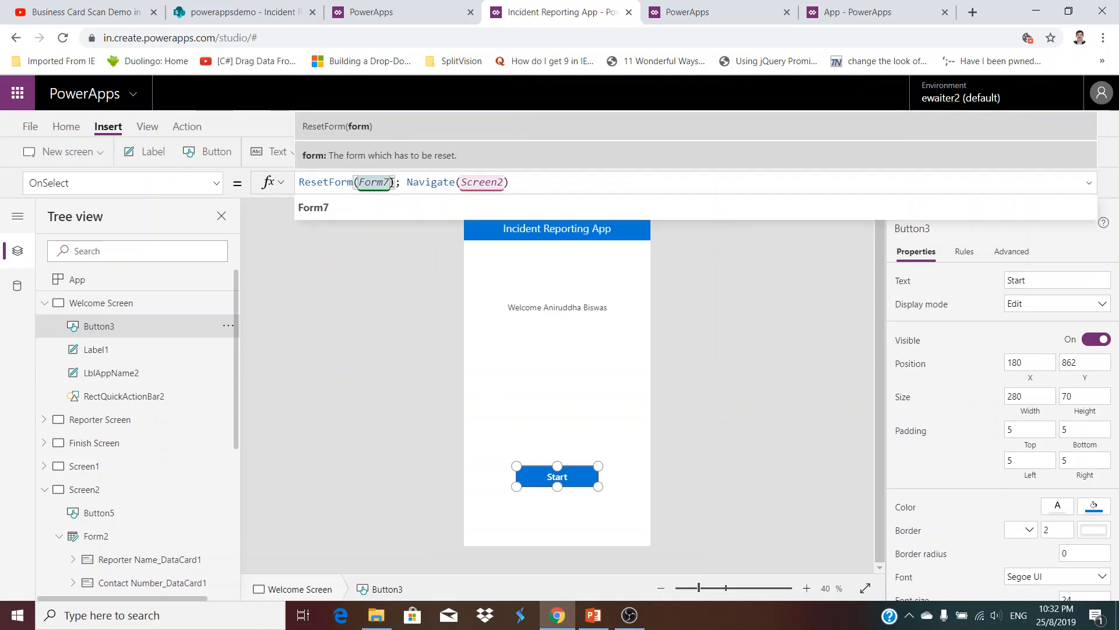
key("BackSpace")
type("2")
Preview the app from the Welcome Screen and start a new incident report to check the form
left_click(1063, 123)
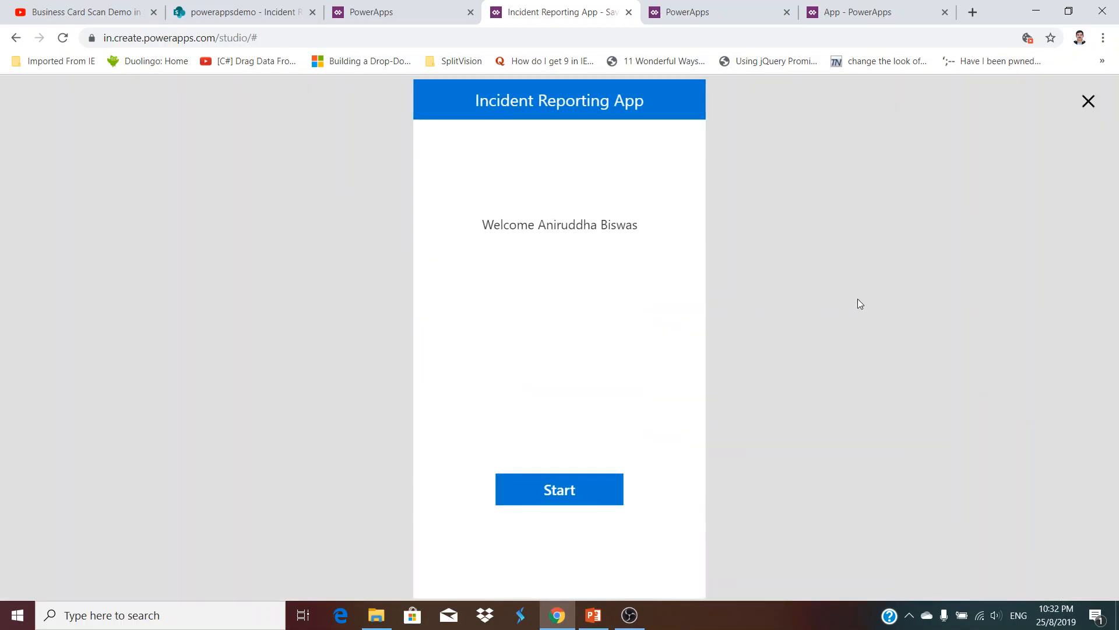
left_click(594, 489)
scroll(645, 410, "down", 3)
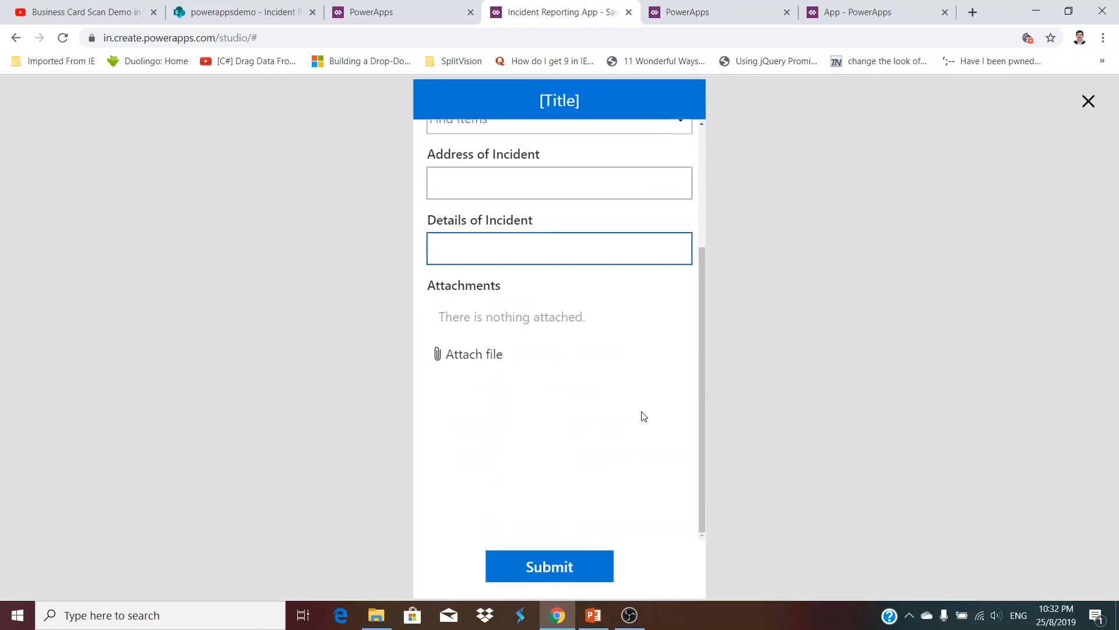
scroll(645, 415, "up", 3)
Fill in the report's reporter name and contact number, and choose the assigned person
left_click(613, 169)
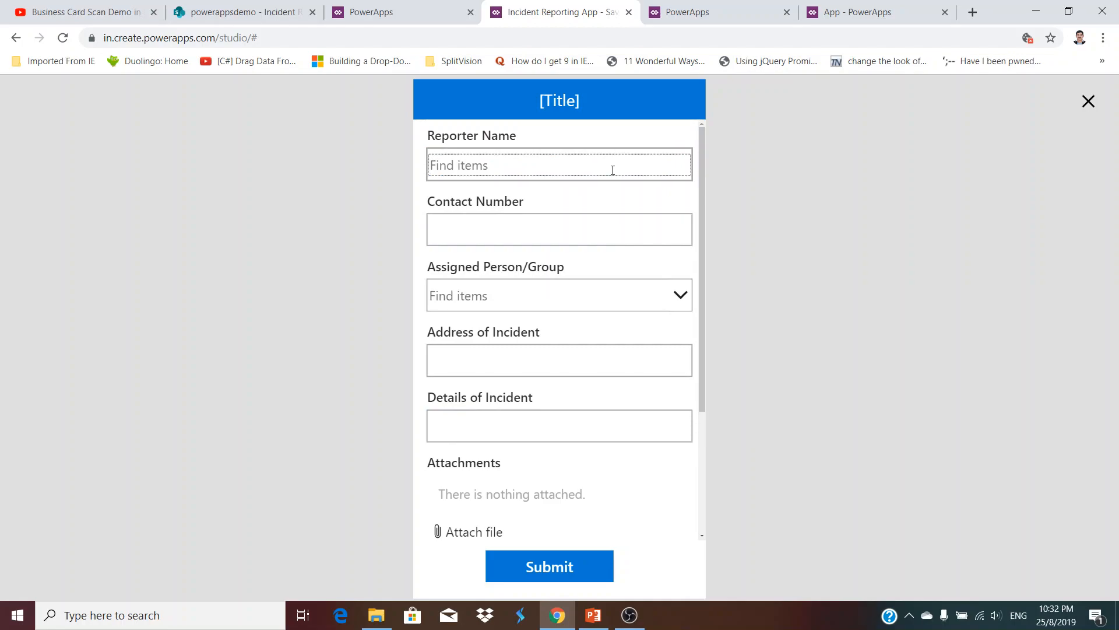
type("gopal")
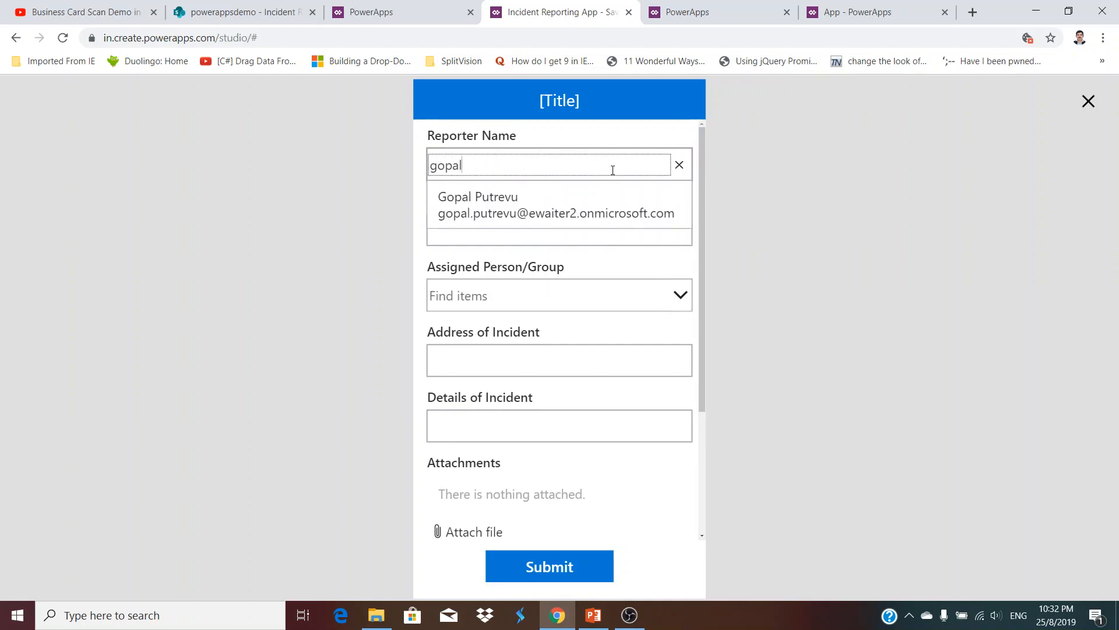
left_click(575, 197)
left_click(553, 228)
type("3453453")
left_click(542, 303)
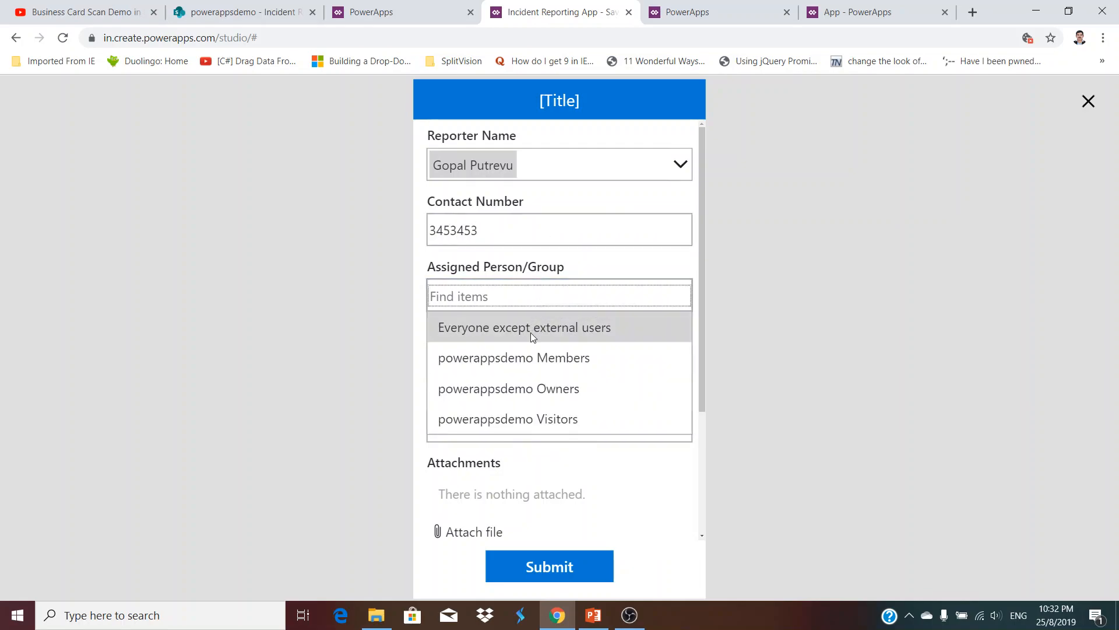
type("ani")
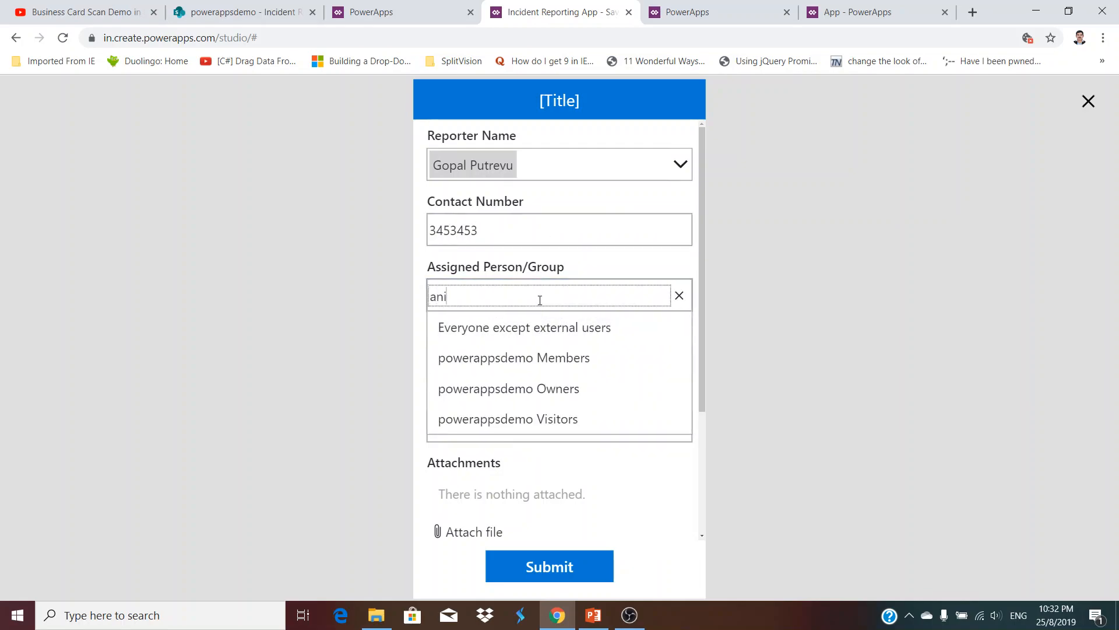
left_click(529, 329)
Enter dfgdfgdfgfdg as the address of the incident and dfgdfgdfgfd as its details
left_click(519, 360)
type("dfgdfgdfgfdg")
left_click(525, 428)
type("dfgdfgdfgfd")
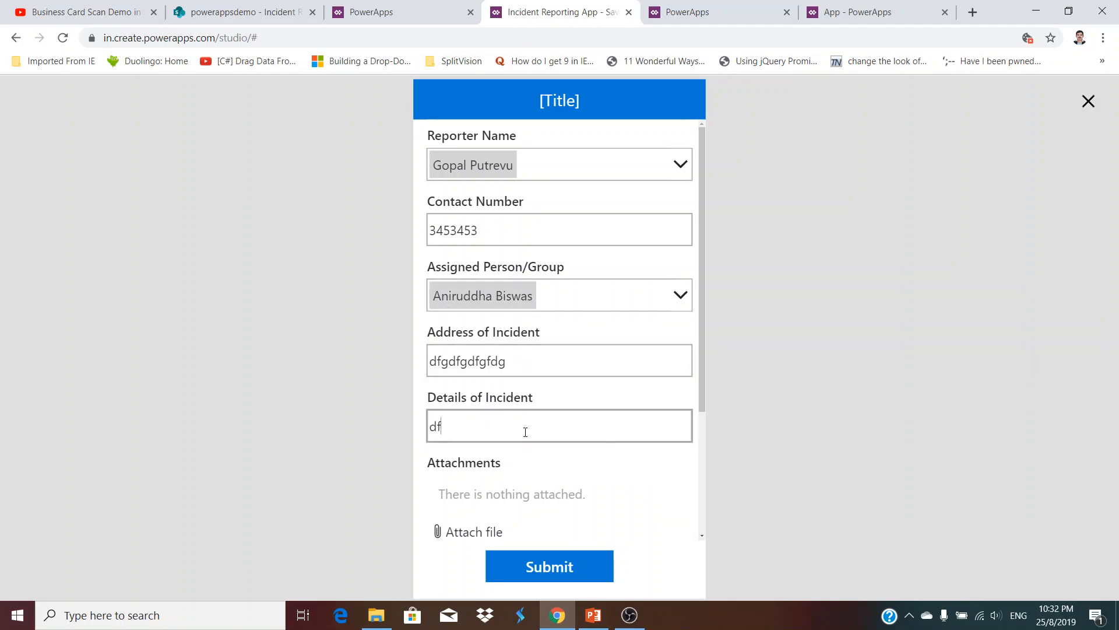
Attach the sample1 picture to the report and submit the form
scroll(525, 432, "down", 2)
scroll(525, 432, "down", 1)
left_click(492, 361)
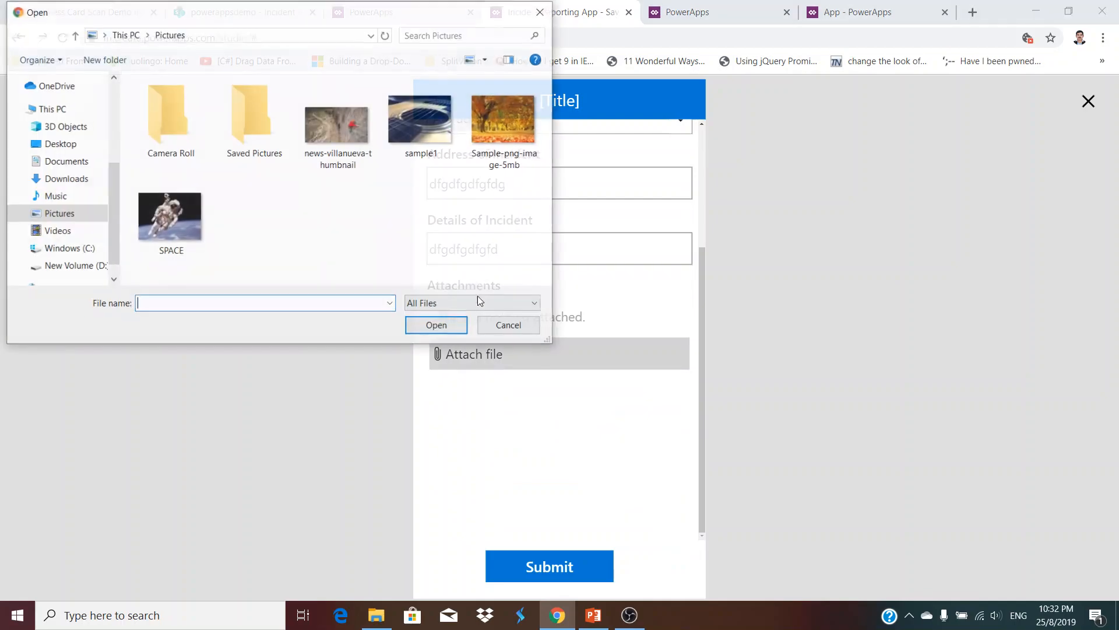
double_click(428, 124)
left_click(537, 566)
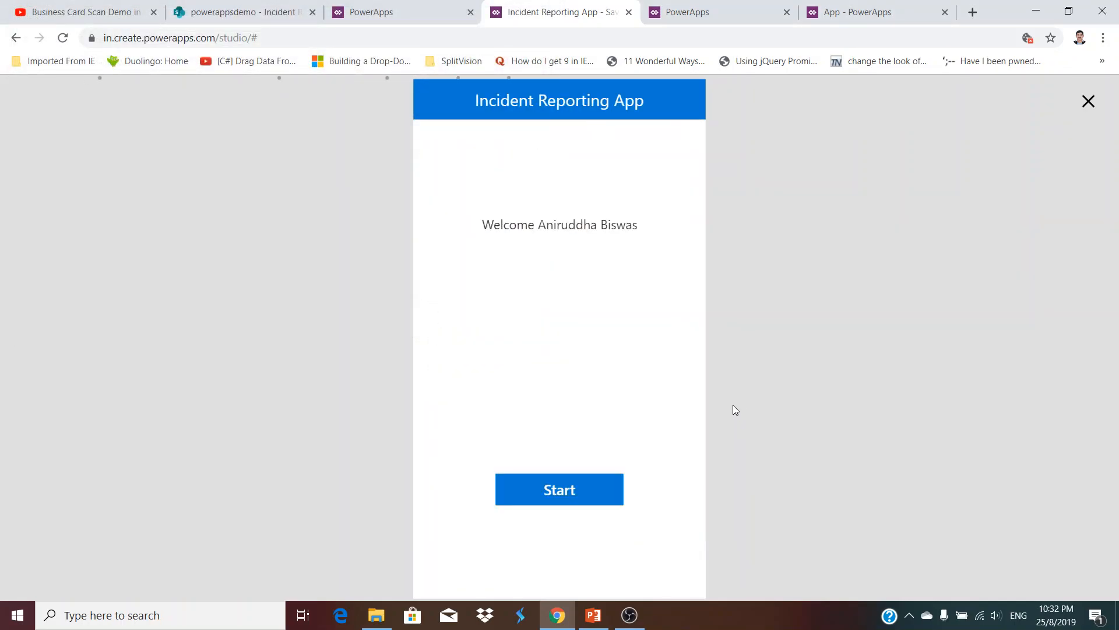
Check the Incident Reporting App list in SharePoint for the submitted report, and switch to PowerPoint
left_click(271, 11)
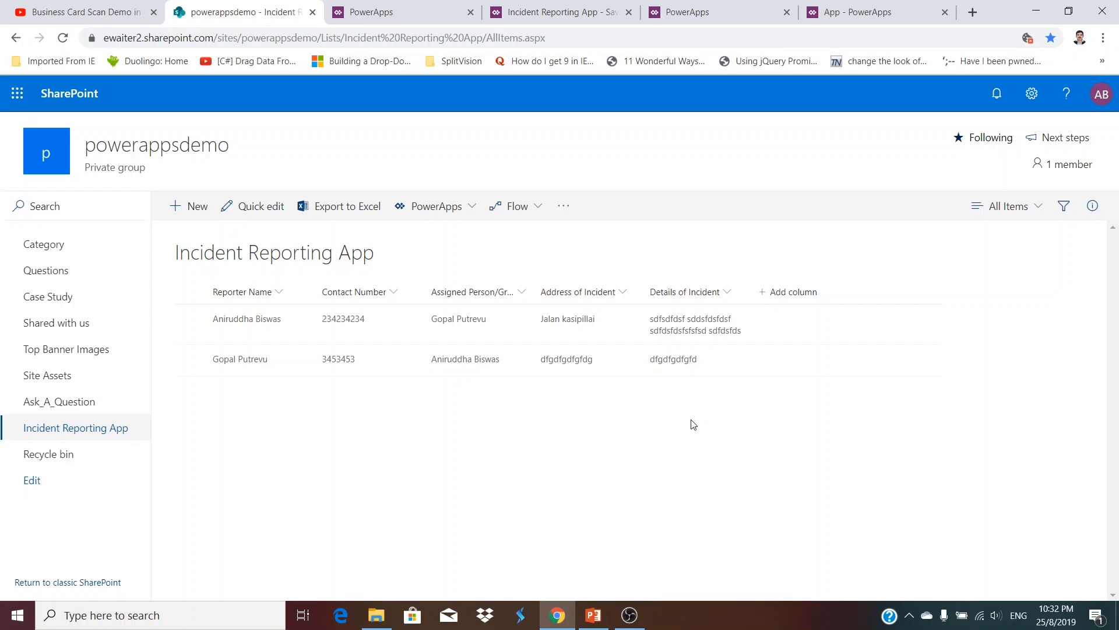
left_click(593, 614)
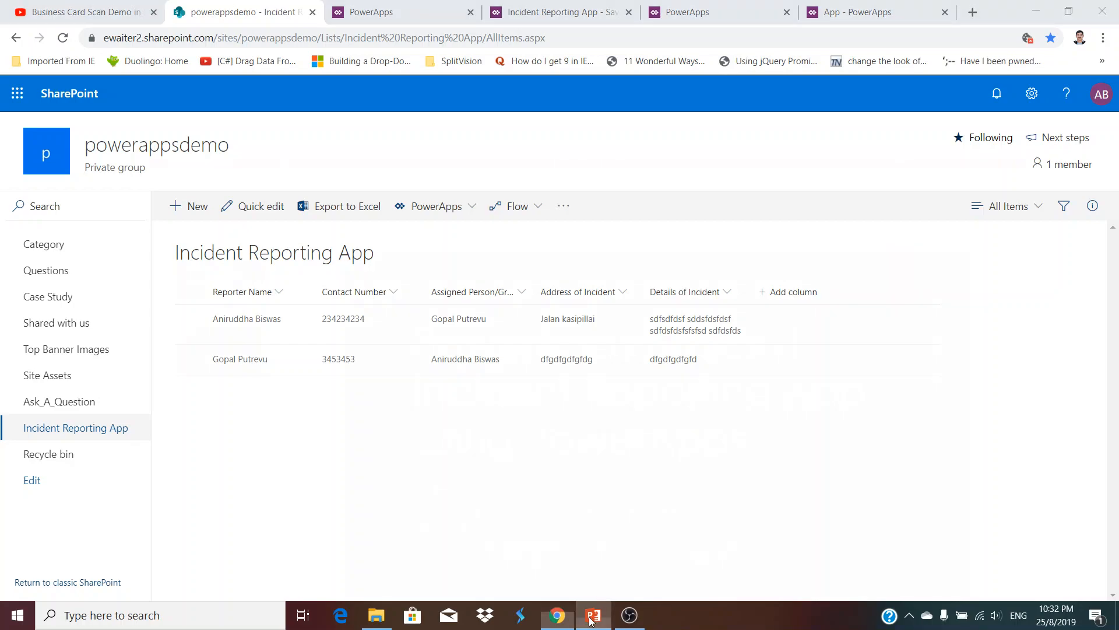